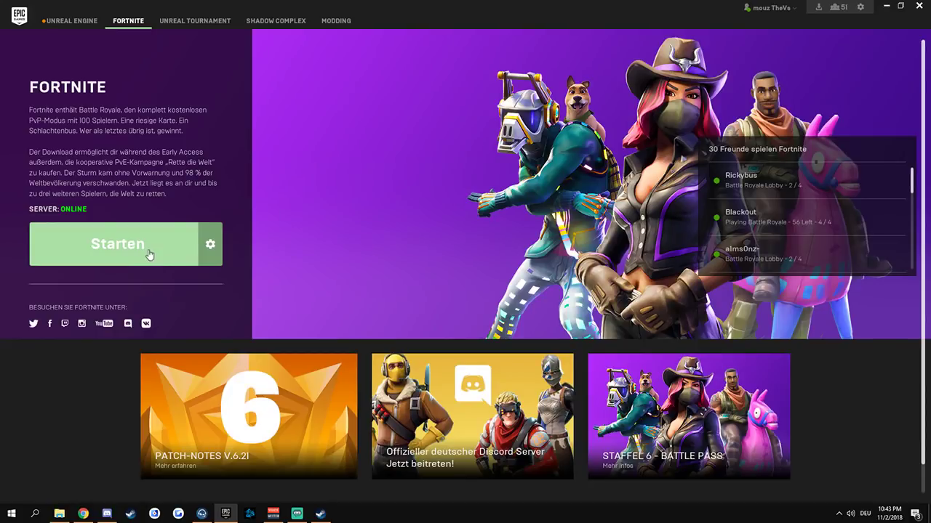
# Step: Launch Fortnite with its launcher minimized and enter the Battle Royale lobby
pyautogui.click(149, 253)
pyautogui.click(886, 6)
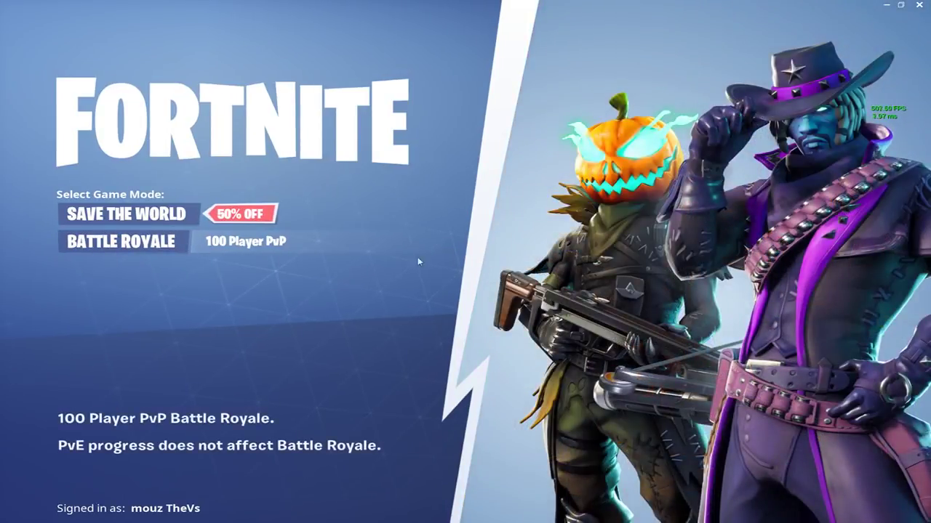
pyautogui.click(175, 244)
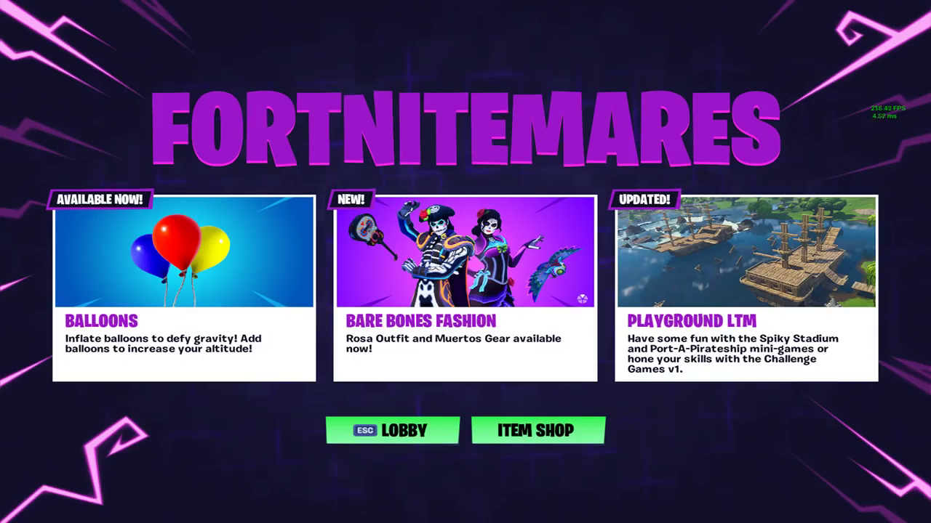
pyautogui.click(403, 431)
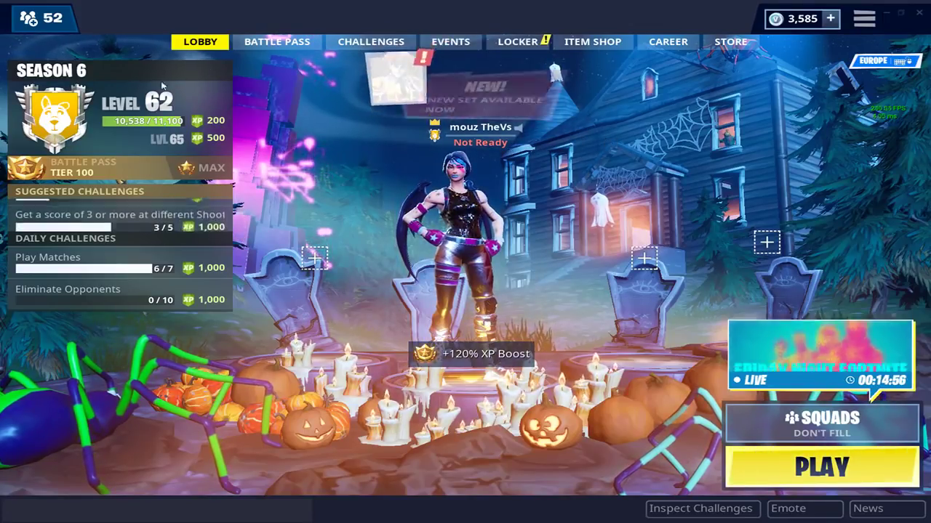
# Step: Change the game mode to Fortnitemares Solo and start matchmaking
pyautogui.click(790, 432)
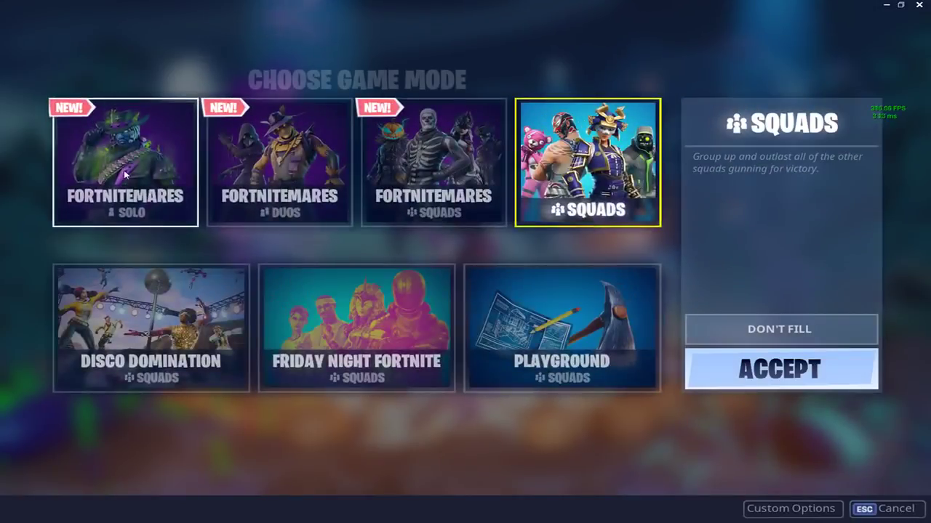
pyautogui.click(124, 166)
pyautogui.click(763, 387)
pyautogui.click(822, 464)
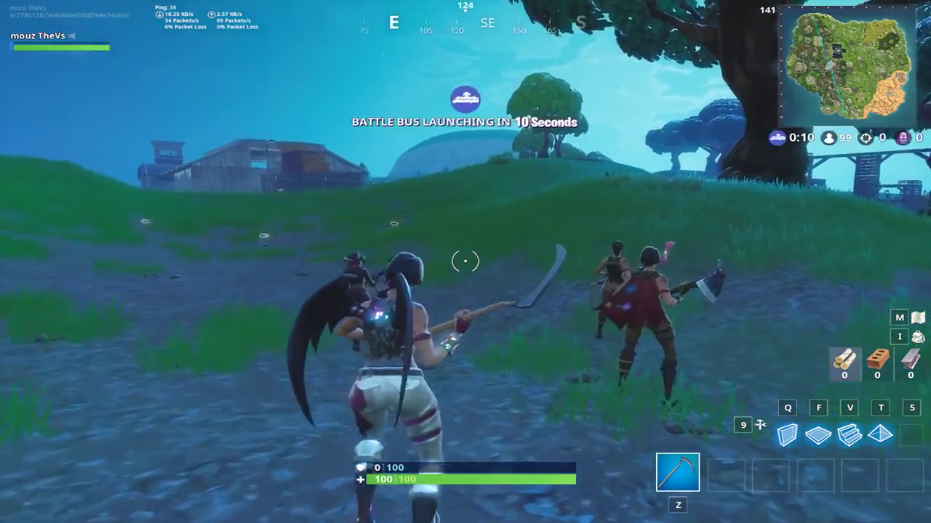
# Step: Run forward across the starting island and check the Battle Bus route on the full map
pyautogui.press('w')
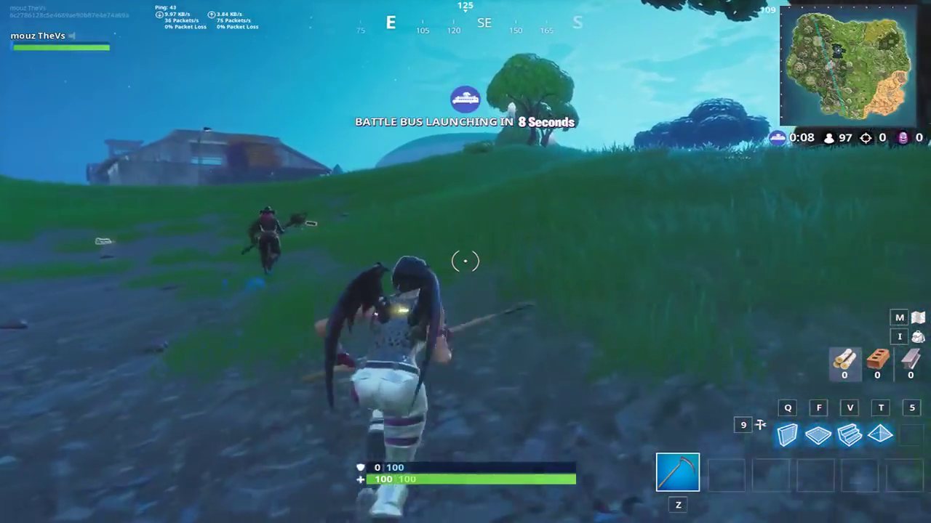
pyautogui.press('w')
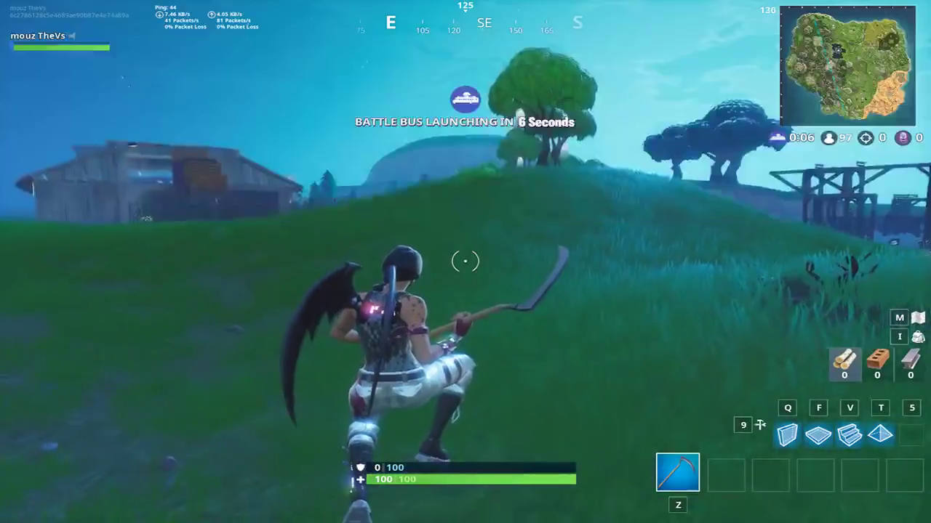
pyautogui.press('w')
pyautogui.press('m')
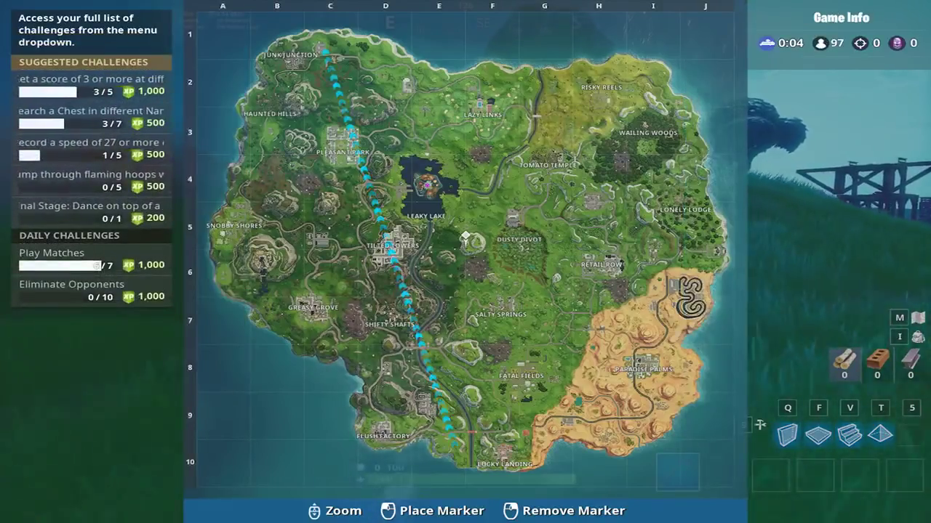
pyautogui.press('m')
pyautogui.press('w')
pyautogui.press('w')
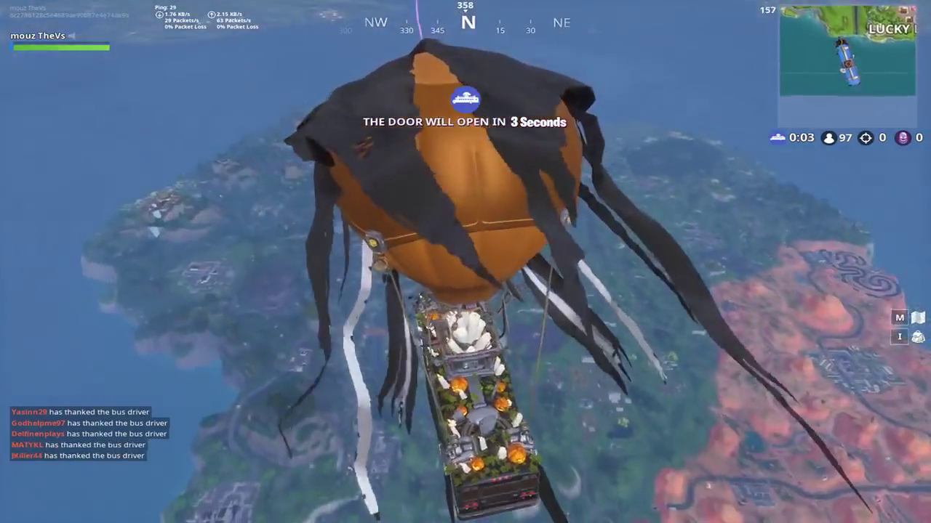
# Step: Check the Battle Bus position on the full map and jump out of the bus
pyautogui.press('m')
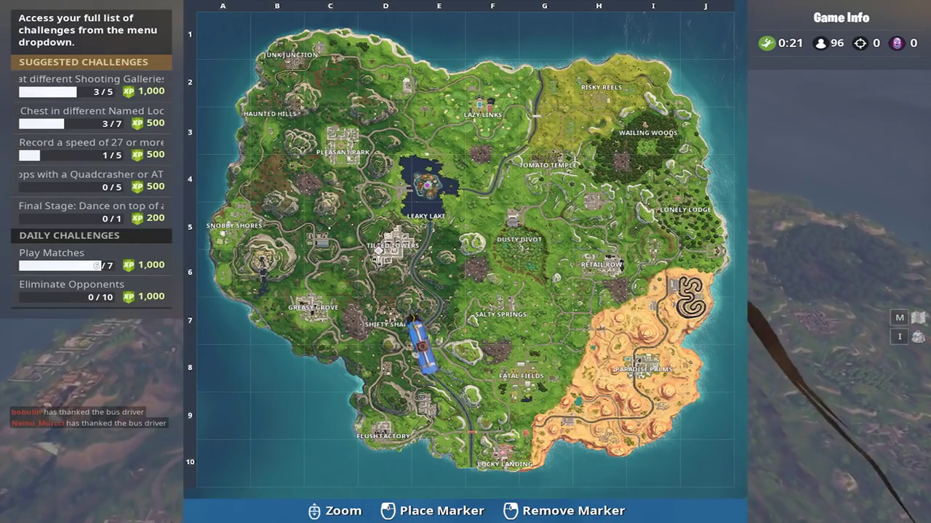
pyautogui.press('m')
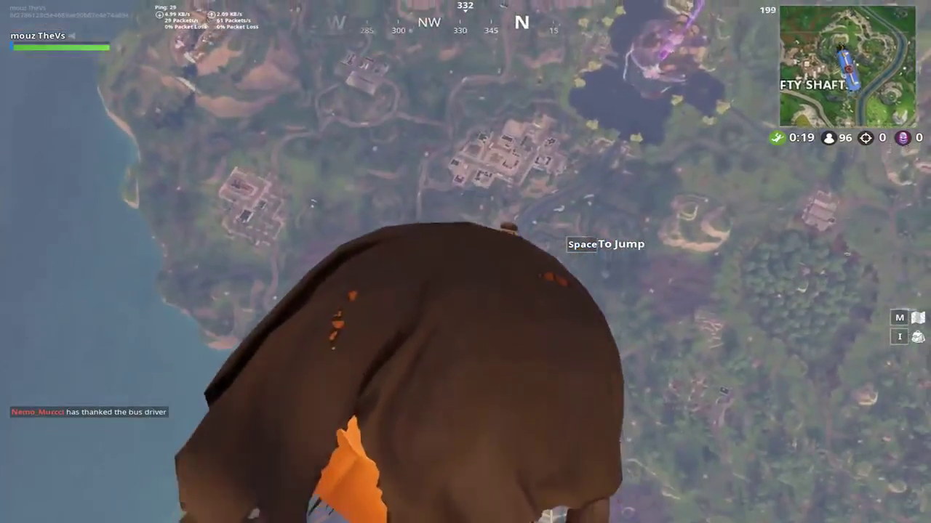
pyautogui.press('space')
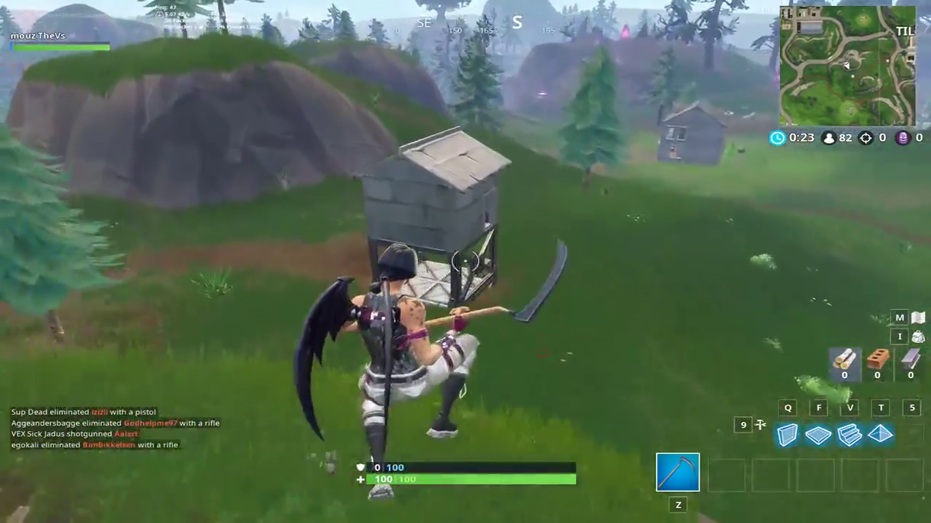
# Step: Run south across the field to the side of the two-storey grey wooden house
pyautogui.press('w')
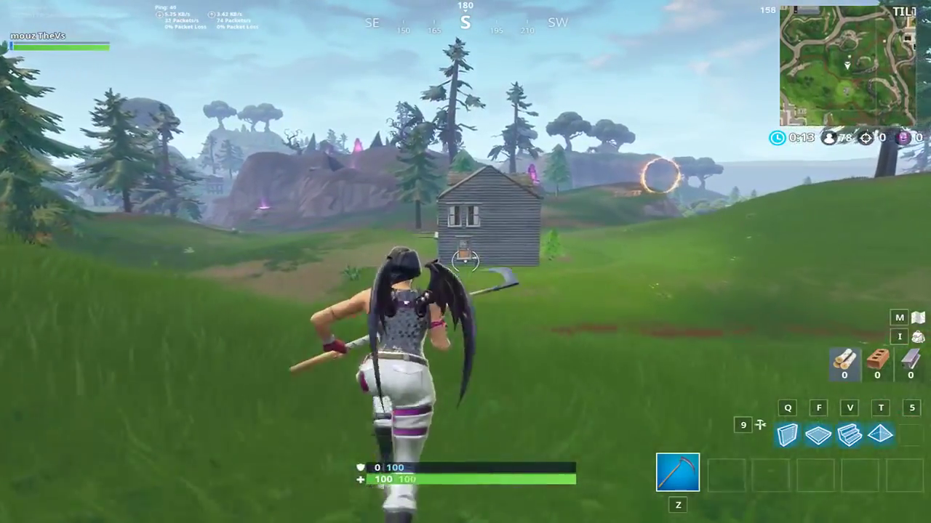
pyautogui.press('w')
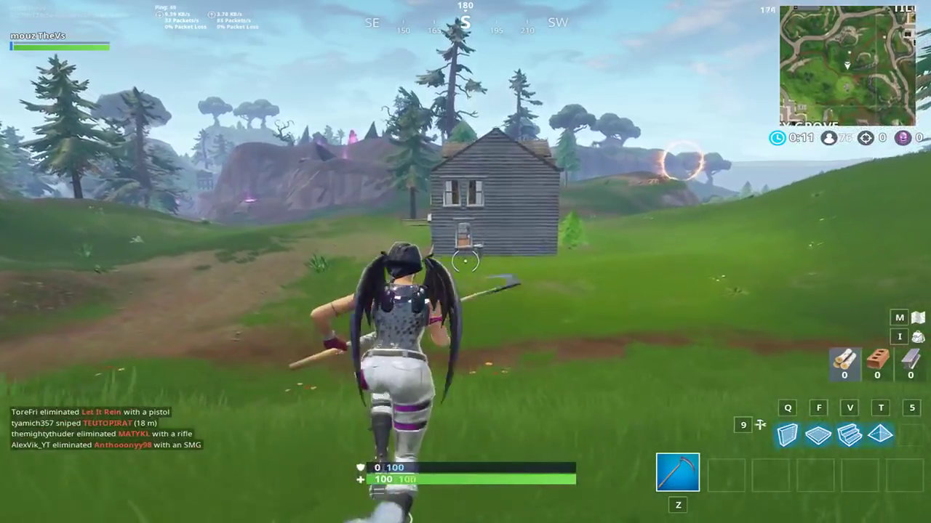
pyautogui.press('w')
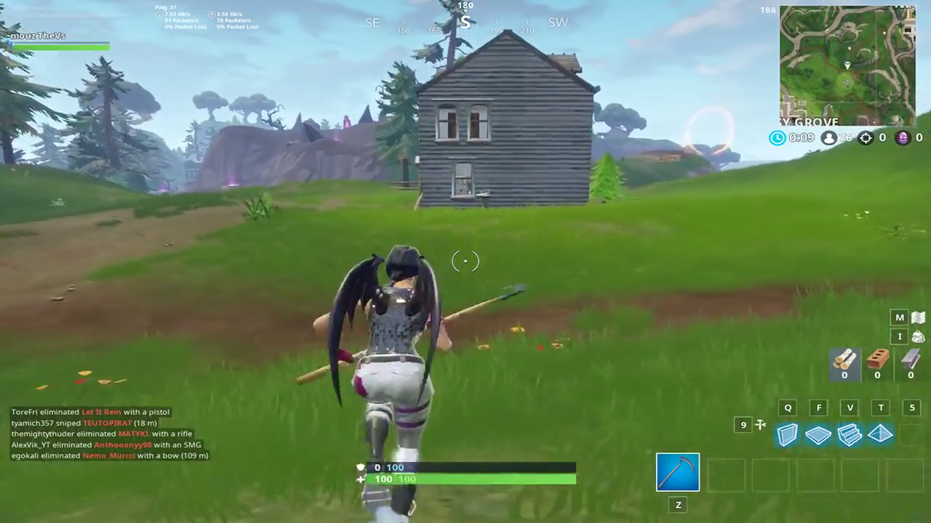
pyautogui.press('w')
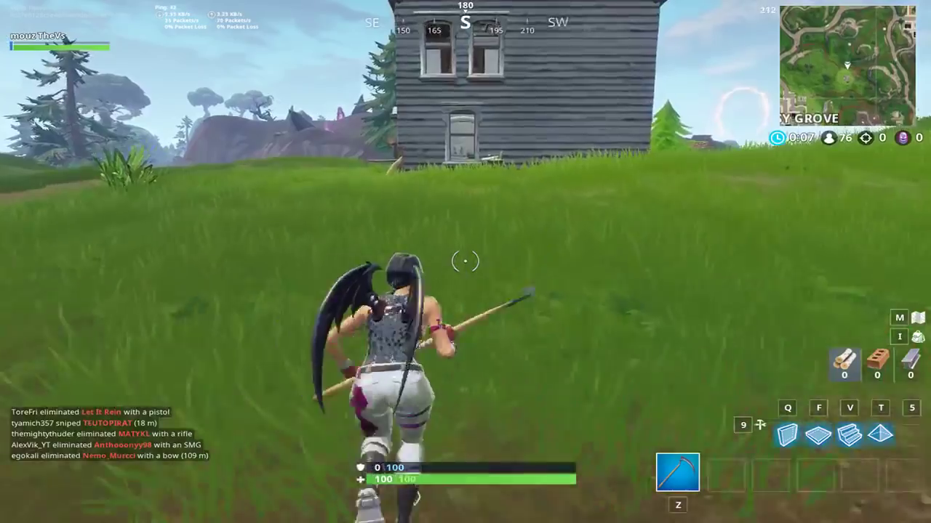
pyautogui.press('w')
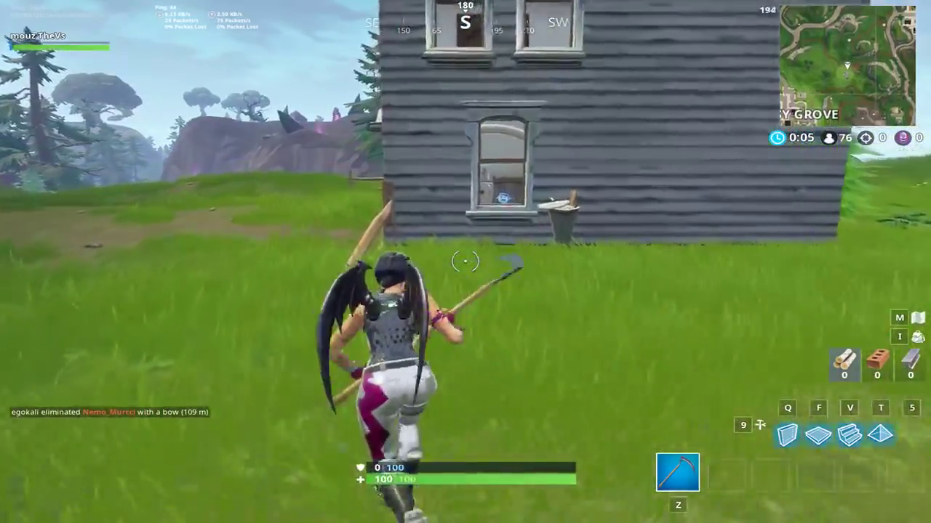
pyautogui.press('w')
pyautogui.press('a')
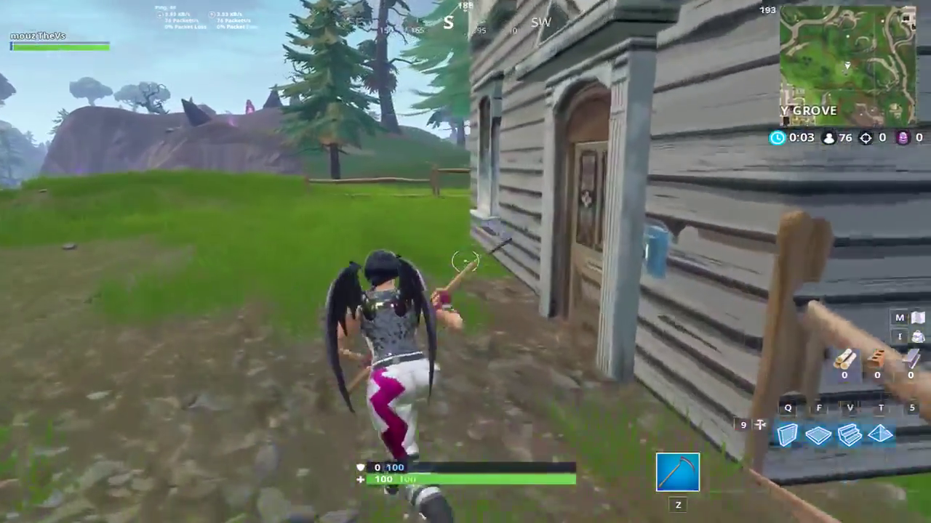
# Step: Enter the house through its door and harvest wood in the kitchen with the pickaxe
pyautogui.press('w')
pyautogui.press('e')
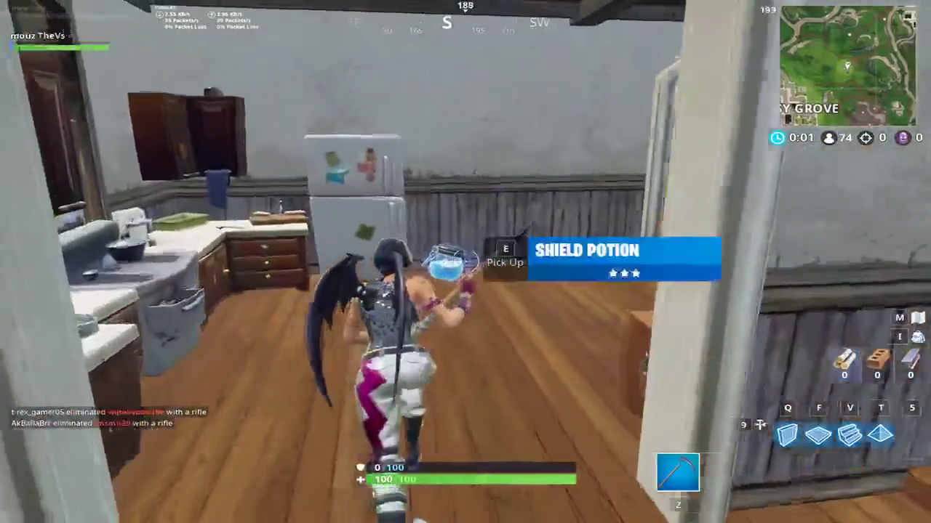
pyautogui.press('w')
pyautogui.click(466, 262)
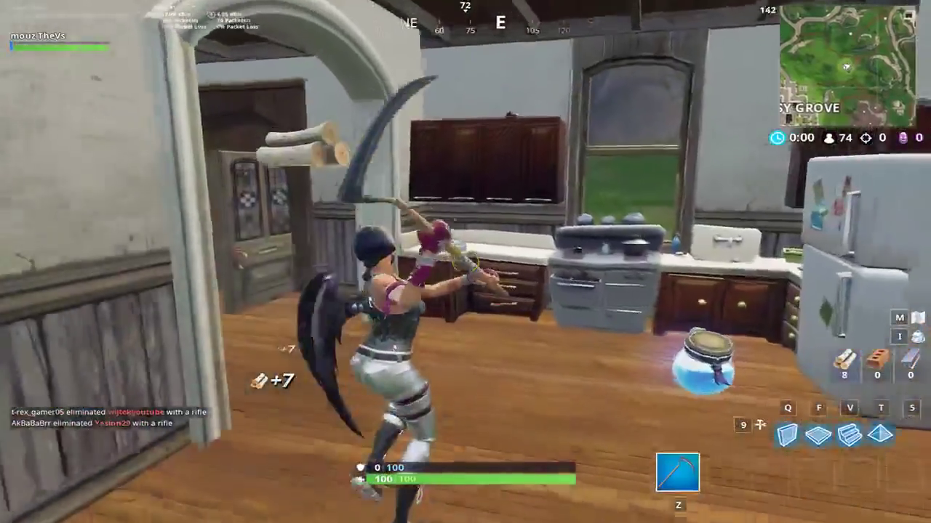
# Step: Leave the match and return to the lobby
pyautogui.press('Escape')
pyautogui.click(769, 151)
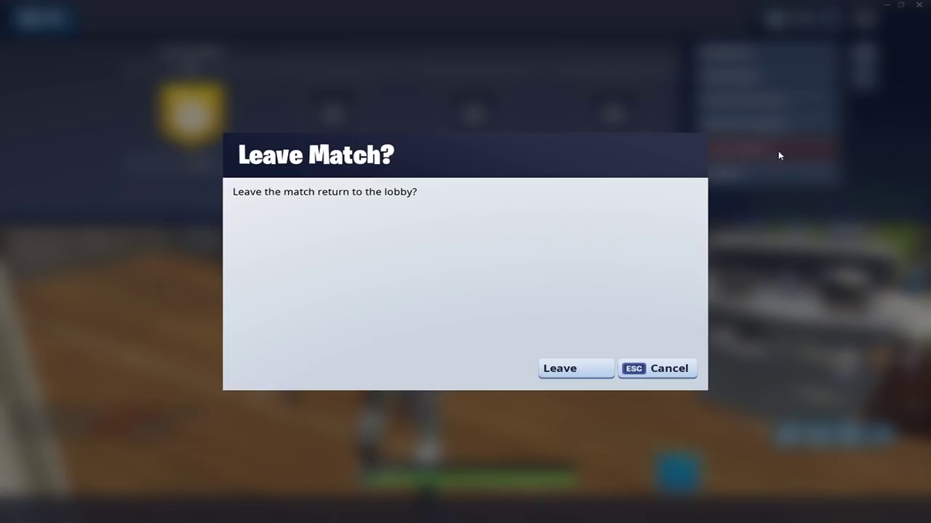
pyautogui.click(560, 369)
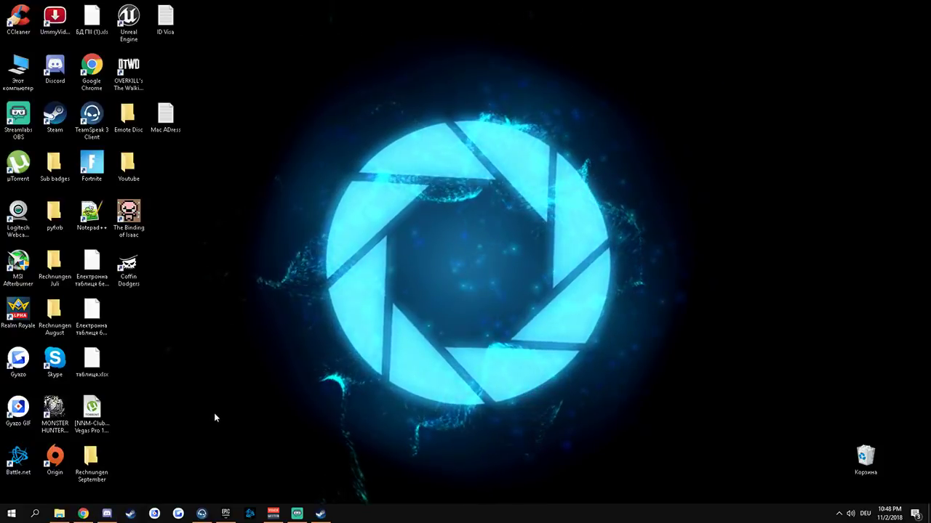
# Step: Switch to File Explorer showing the contents of local disk C:
pyautogui.click(60, 513)
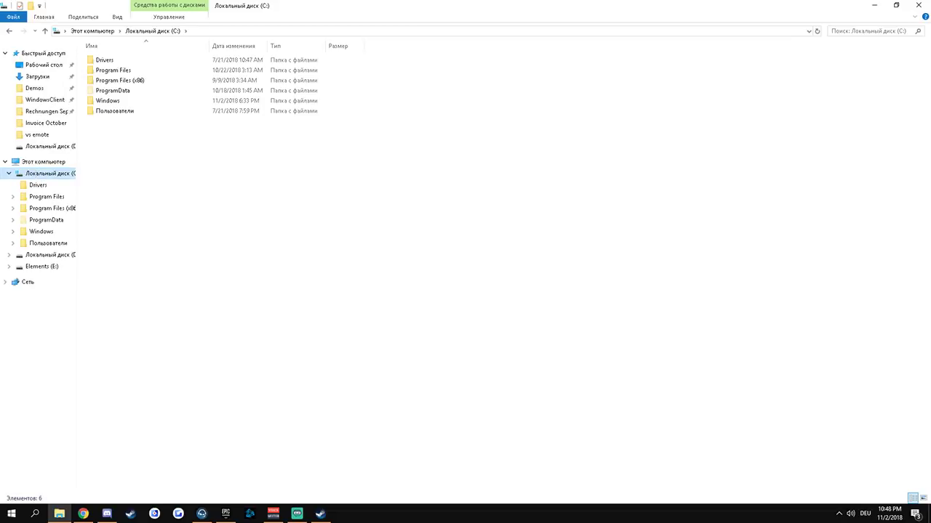
pyautogui.click(129, 81)
pyautogui.doubleClick(128, 82)
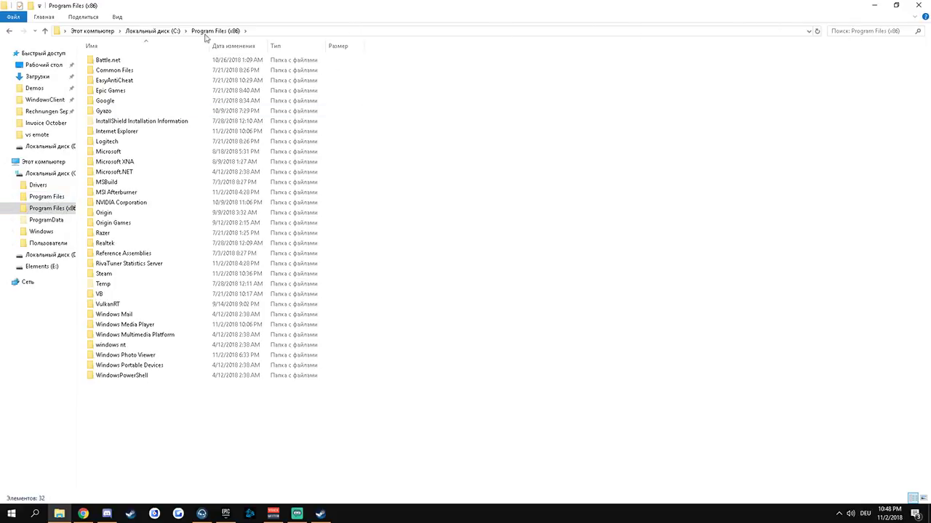
pyautogui.click(44, 173)
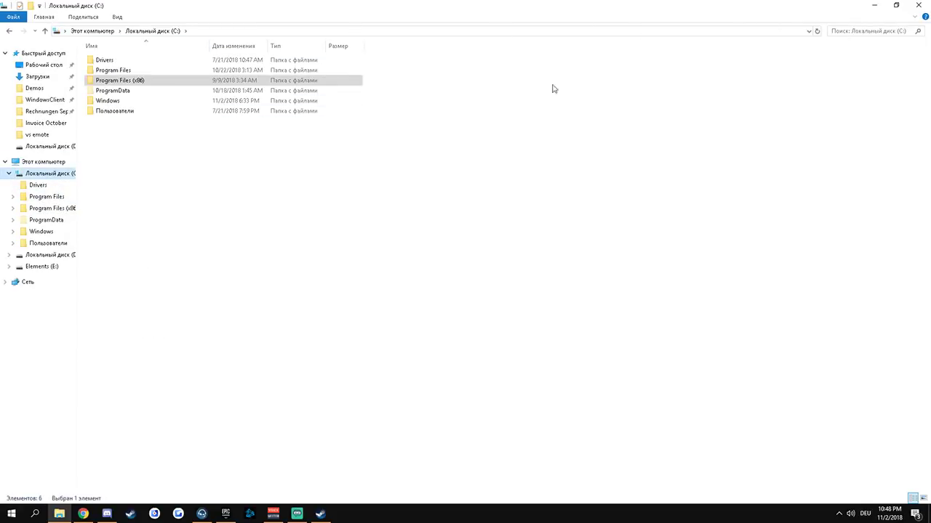
# Step: Open the Пользователи folder on drive C: and enter the account owner's profile folder
pyautogui.doubleClick(111, 111)
pyautogui.click(104, 71)
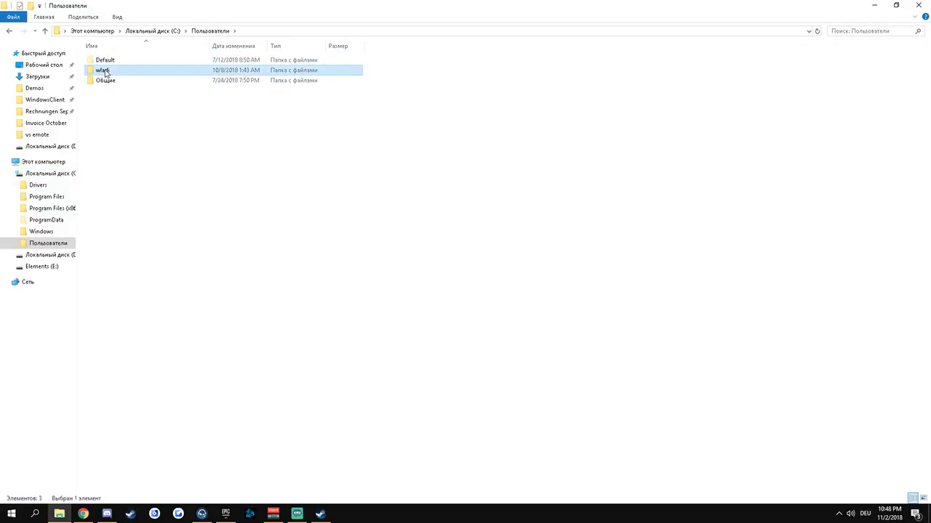
pyautogui.doubleClick(109, 73)
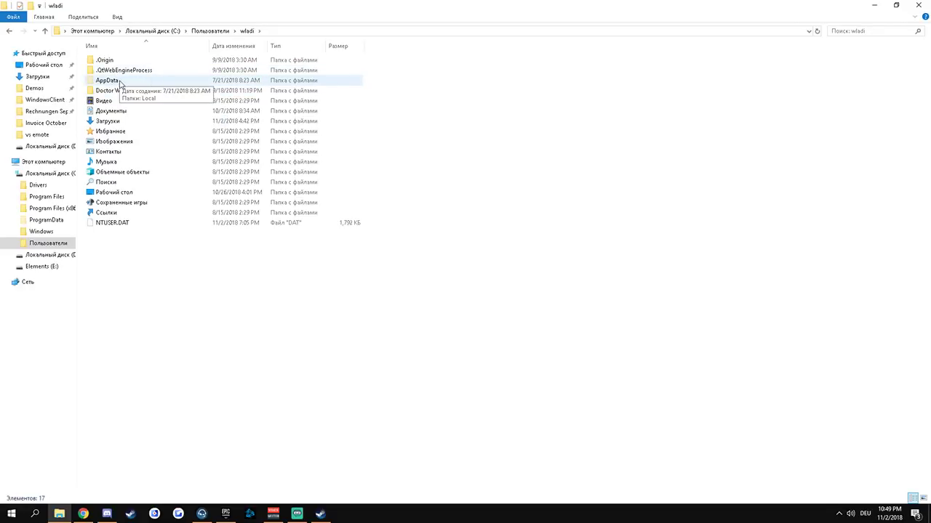
pyautogui.rightClick(197, 264)
pyautogui.click(233, 383)
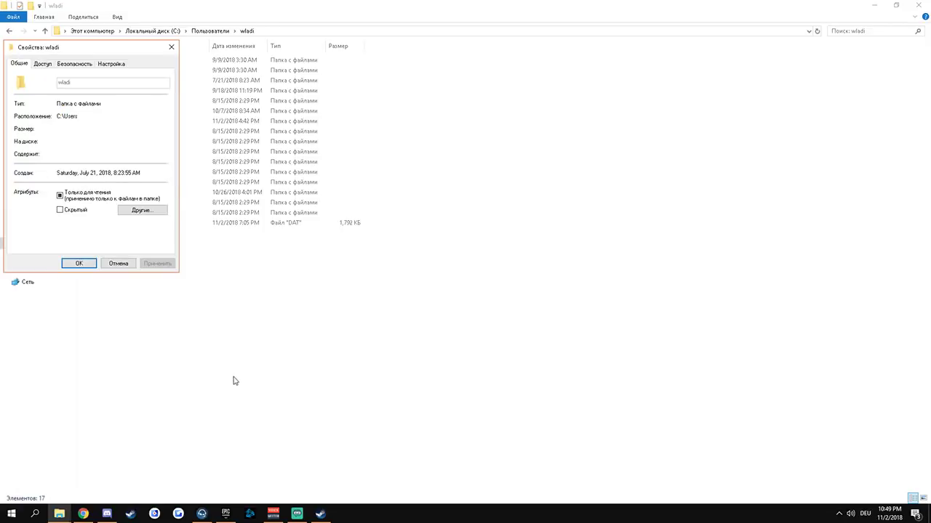
pyautogui.moveTo(95, 51); pyautogui.dragTo(212, 91)
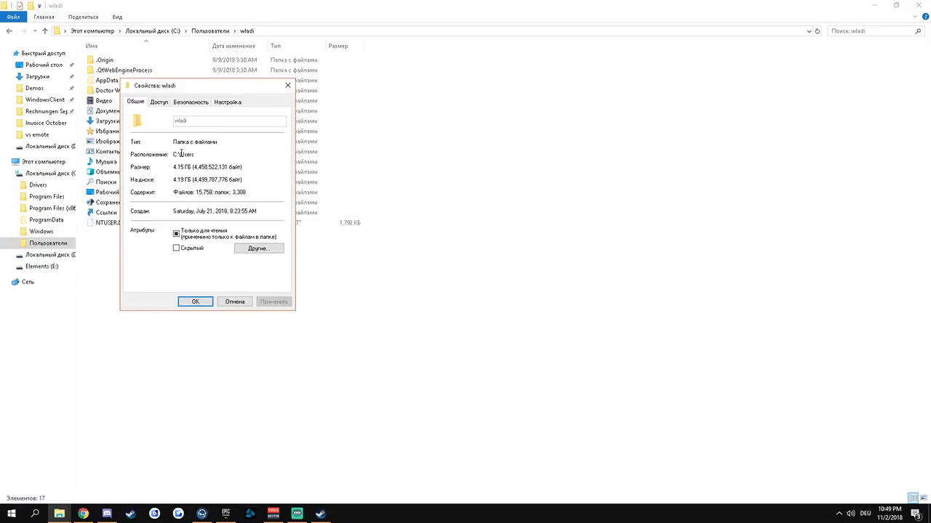
pyautogui.click(160, 102)
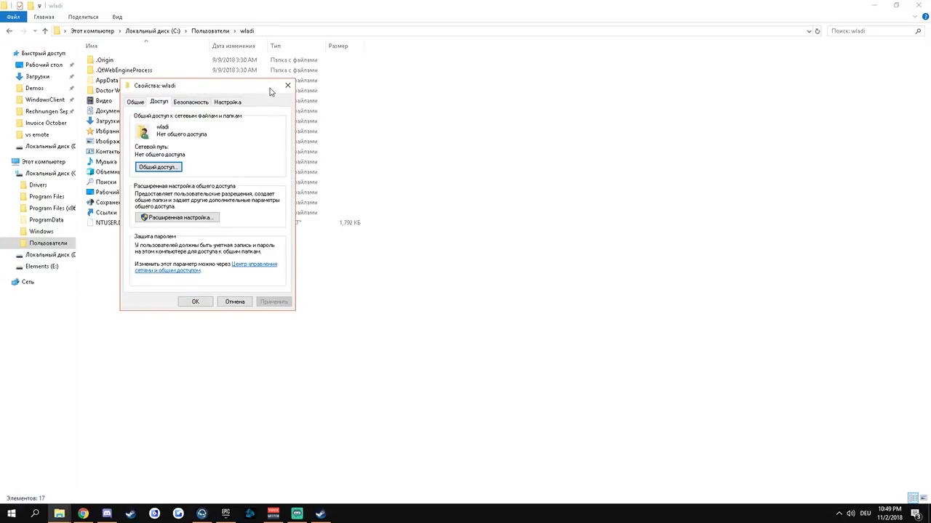
pyautogui.click(287, 85)
# Step: Check in the folder view options that hidden files, folders and drives are set to be shown, and confirm the options
pyautogui.click(117, 17)
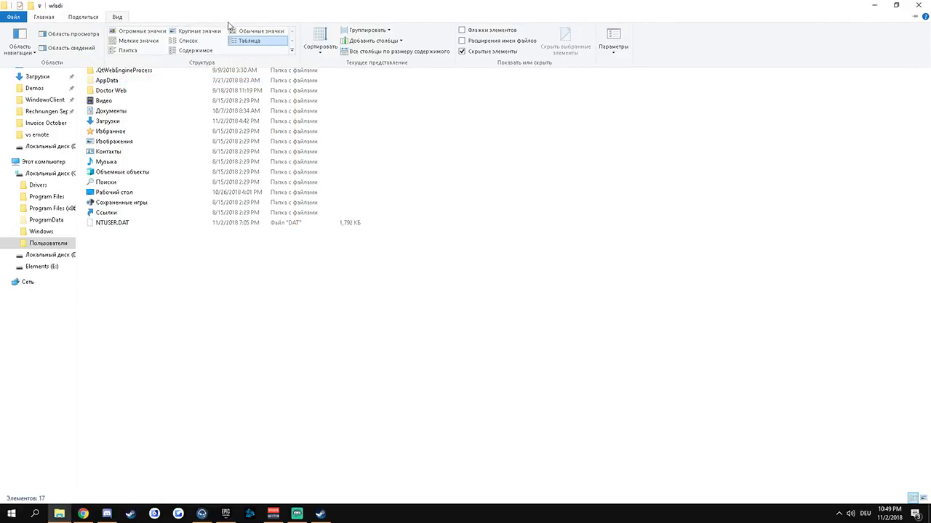
pyautogui.click(614, 47)
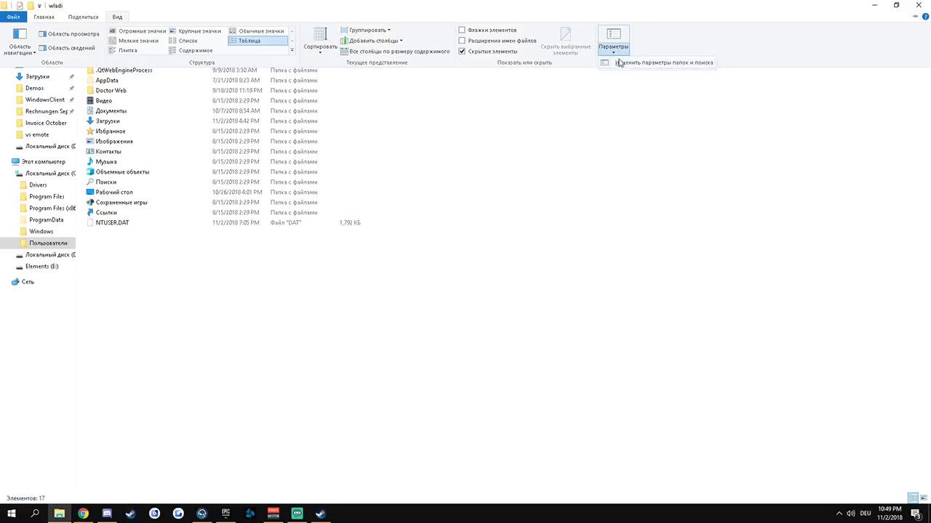
pyautogui.click(618, 63)
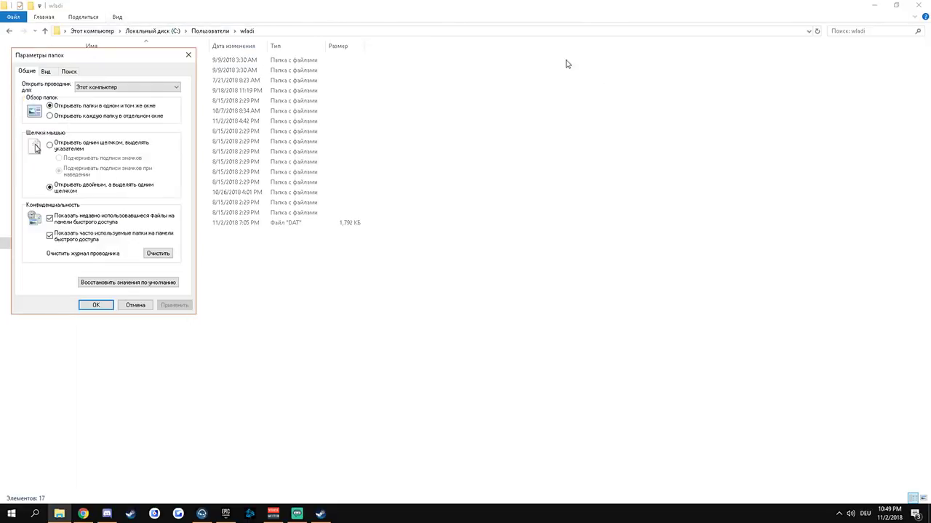
pyautogui.click(46, 72)
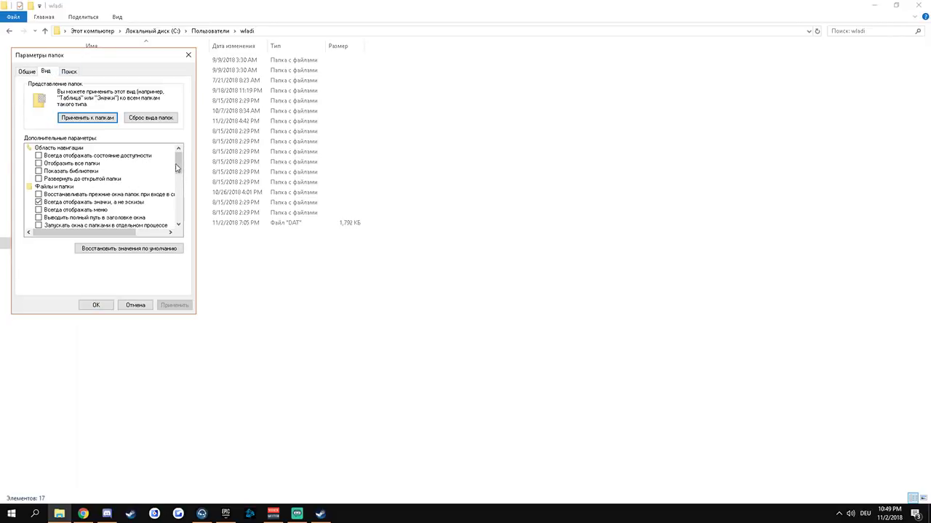
pyautogui.moveTo(178, 161); pyautogui.dragTo(181, 212)
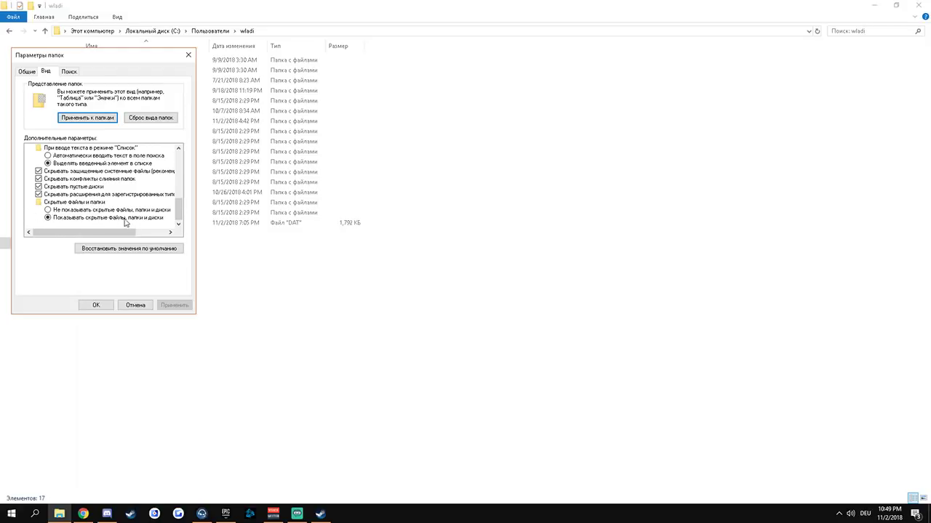
pyautogui.moveTo(121, 64); pyautogui.dragTo(425, 85)
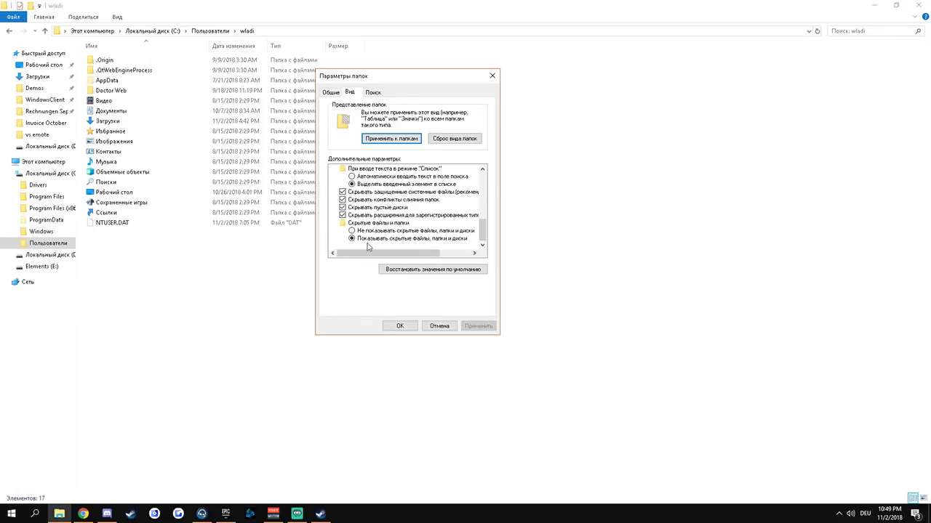
pyautogui.click(390, 326)
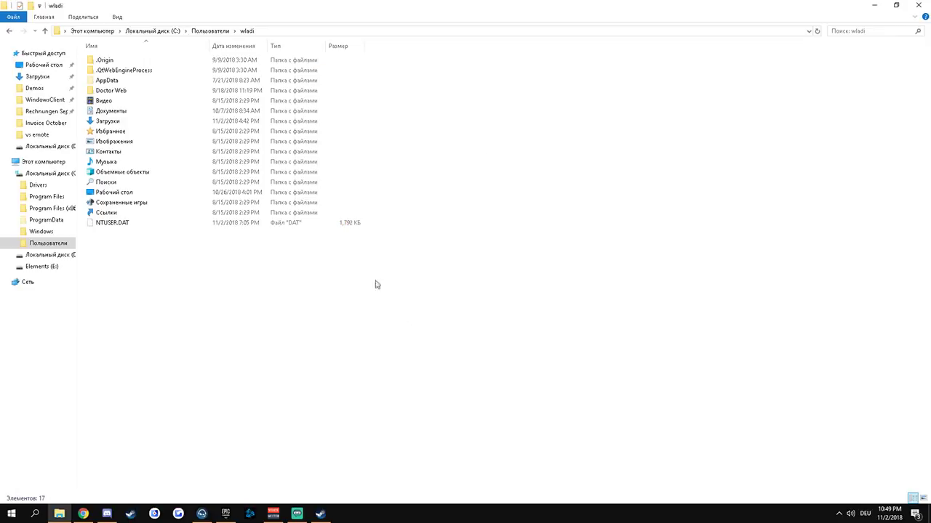
# Step: From the profile folder, go to AppData\Local\FortniteGame\Saved\Config\WindowsClient
pyautogui.doubleClick(98, 82)
pyautogui.doubleClick(116, 62)
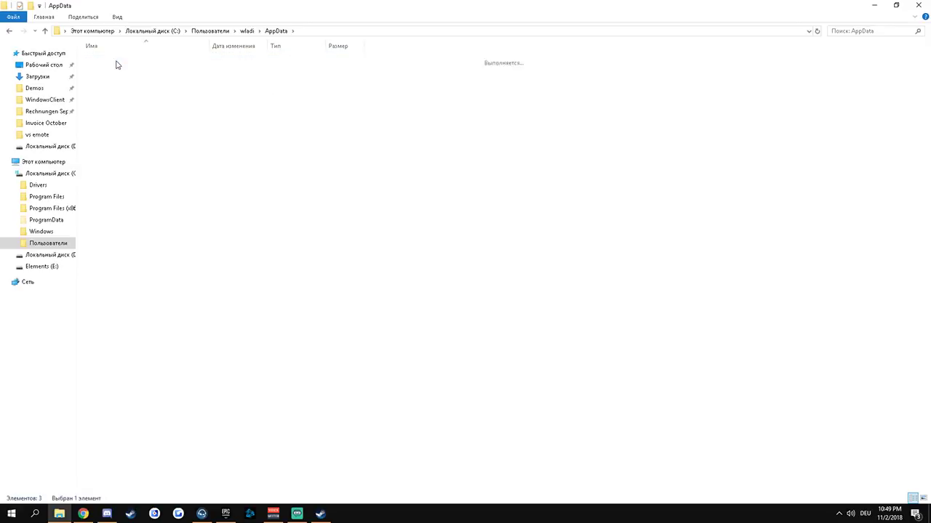
pyautogui.scroll(-1, 127, 251)
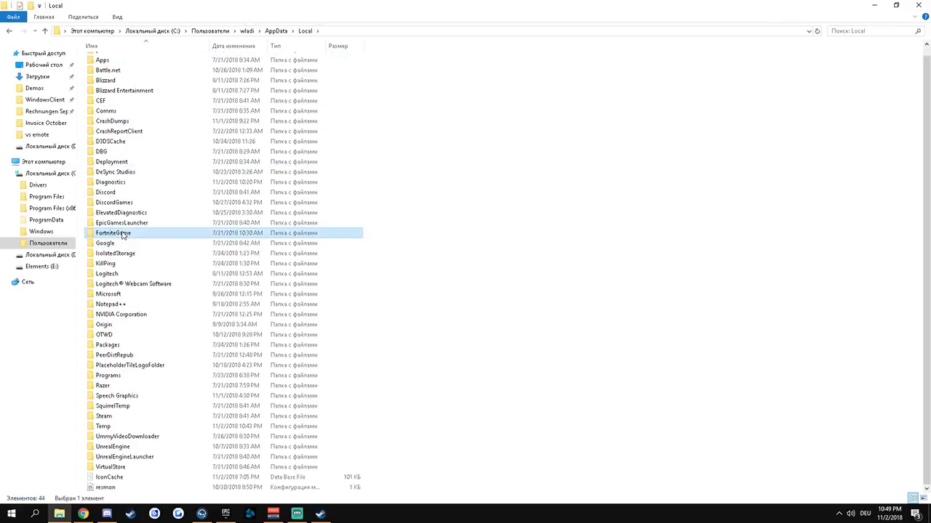
pyautogui.doubleClick(160, 231)
pyautogui.doubleClick(110, 61)
pyautogui.doubleClick(107, 69)
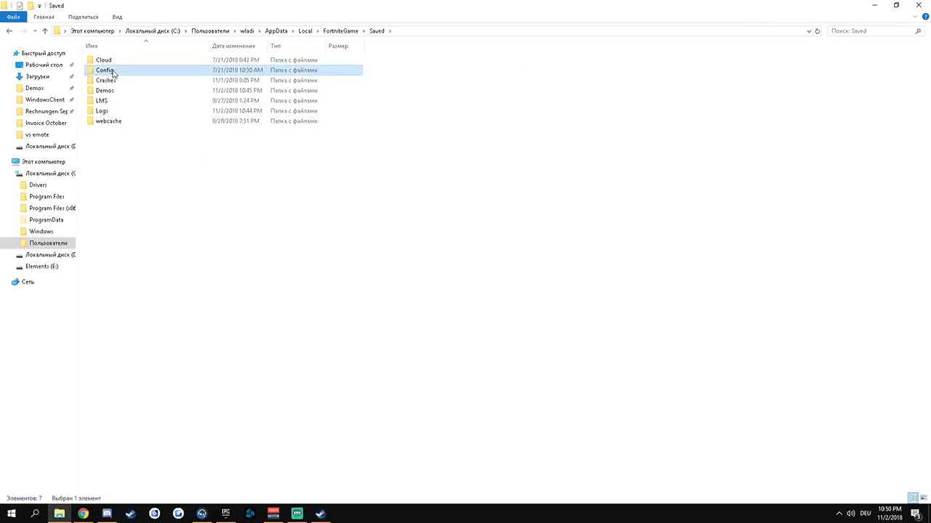
pyautogui.click(113, 70)
pyautogui.doubleClick(113, 71)
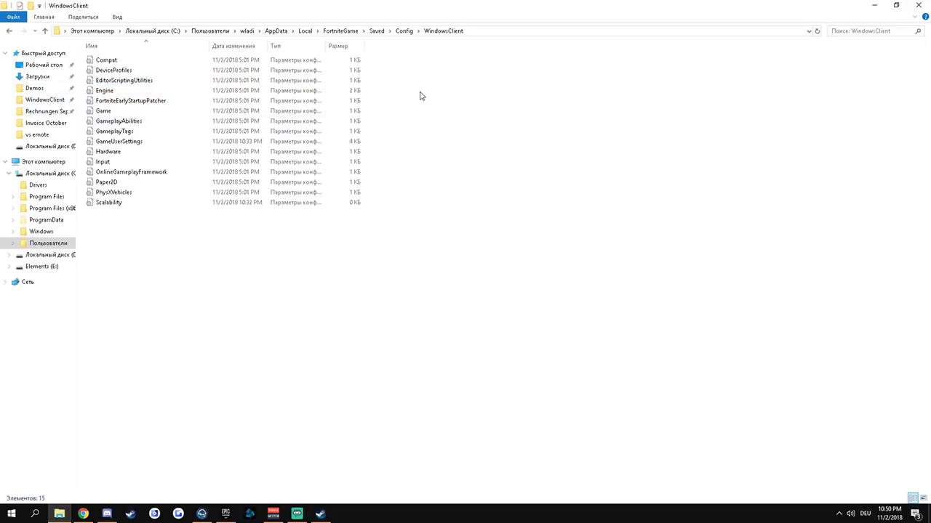
# Step: Go back to the Config folder, select WindowsClient and reopen it through its quick access shortcut
pyautogui.click(403, 31)
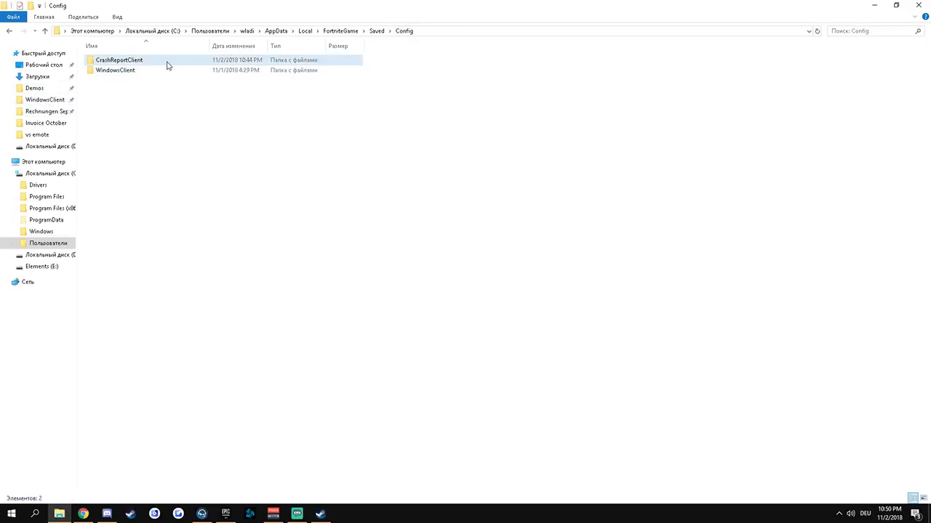
pyautogui.click(127, 73)
pyautogui.moveTo(127, 73); pyautogui.dragTo(150, 75)
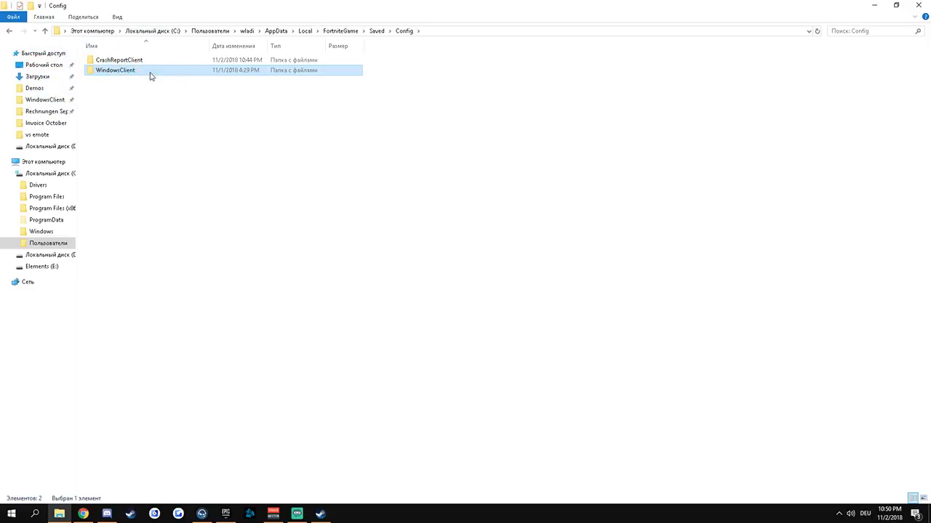
pyautogui.click(48, 102)
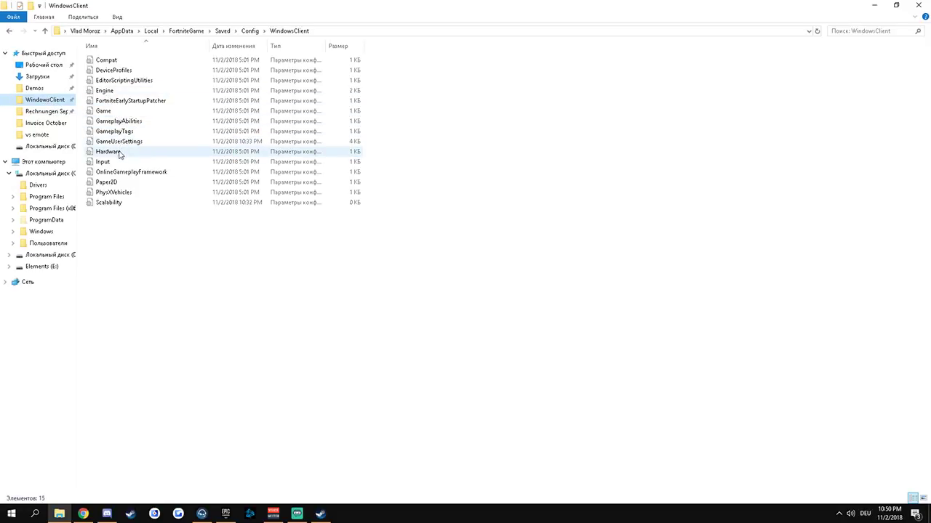
# Step: Open the Scalability file and enter the lines [FoliageQuality@0], foliage.DensityScale=0 and grass.DensityScale=0
pyautogui.doubleClick(122, 205)
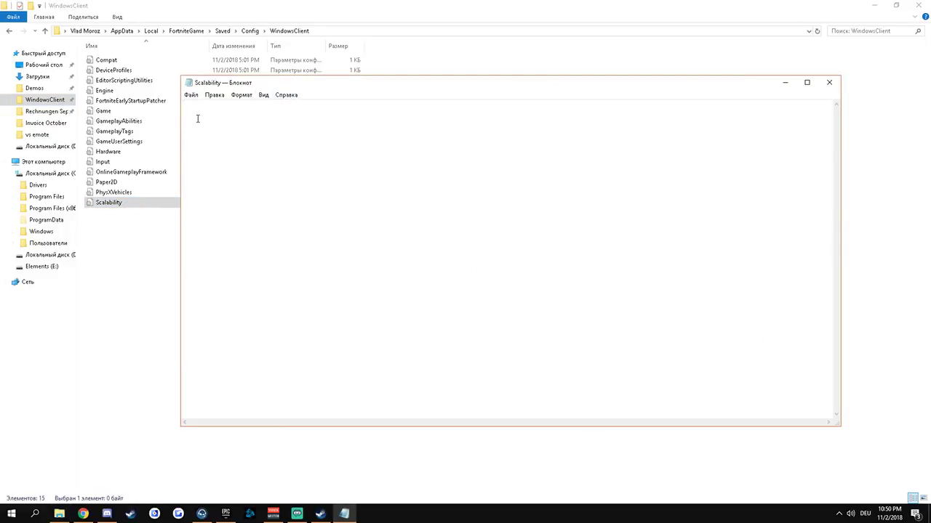
pyautogui.write('[FoliageQuality@0] foliage.DensityScale=0 grass.DensityScale=0')
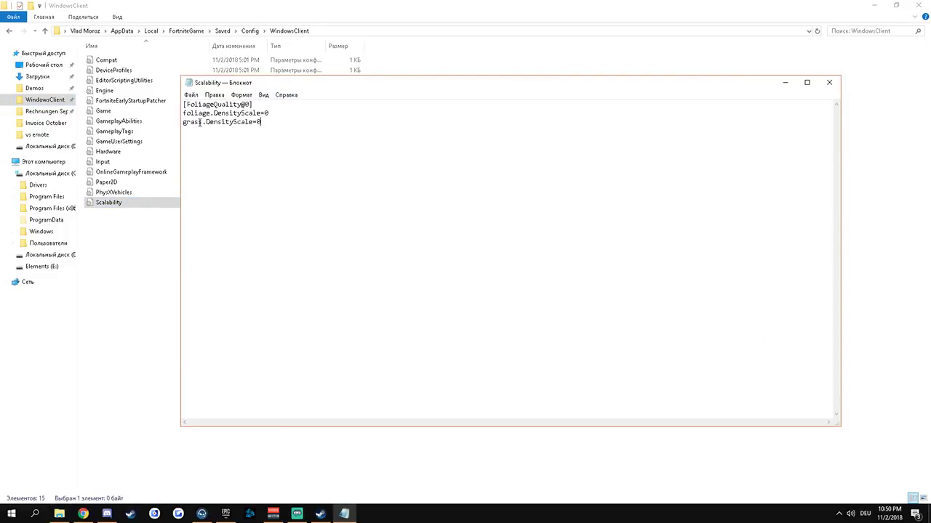
pyautogui.moveTo(266, 123); pyautogui.dragTo(181, 101)
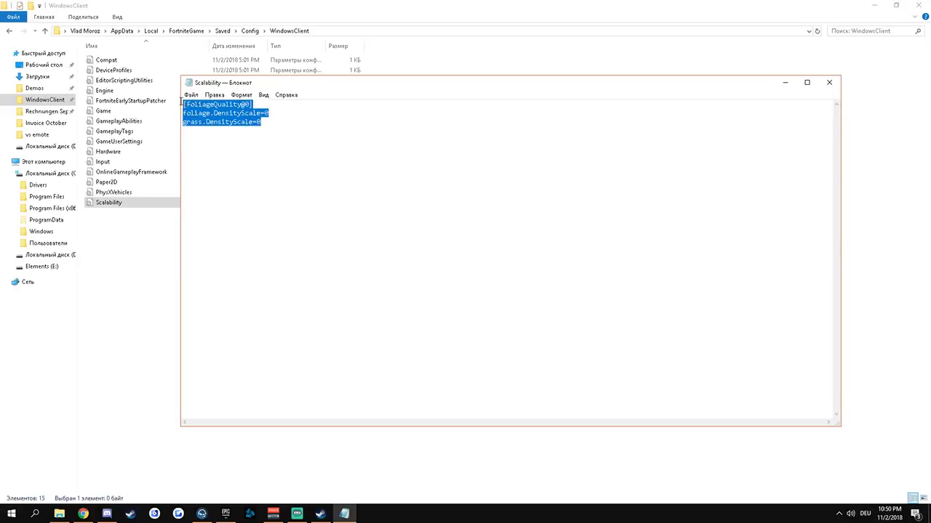
pyautogui.click(270, 123)
pyautogui.moveTo(270, 123); pyautogui.dragTo(185, 104)
pyautogui.moveTo(266, 124); pyautogui.dragTo(185, 105)
pyautogui.click(271, 124)
pyautogui.moveTo(270, 125); pyautogui.dragTo(188, 104)
# Step: Try to save the edited Scalability file, then dismiss the save dialog
pyautogui.click(191, 96)
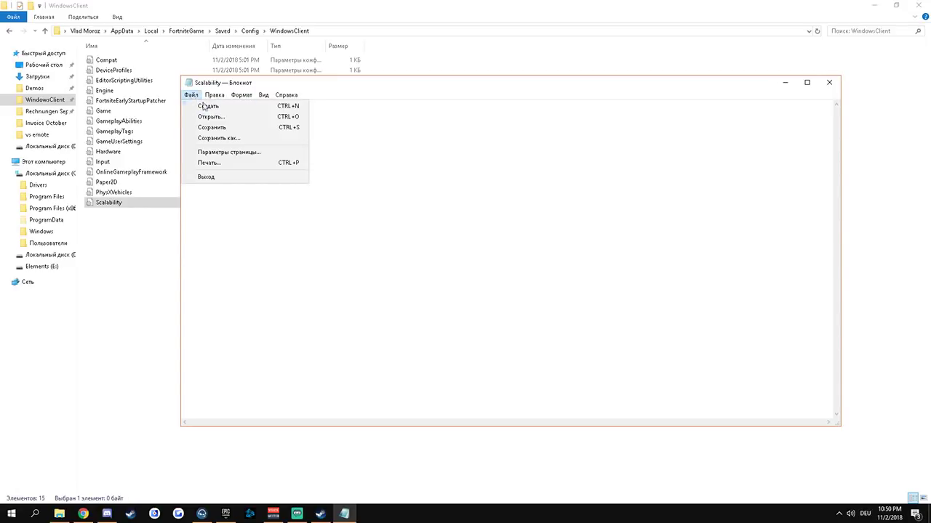
pyautogui.click(212, 128)
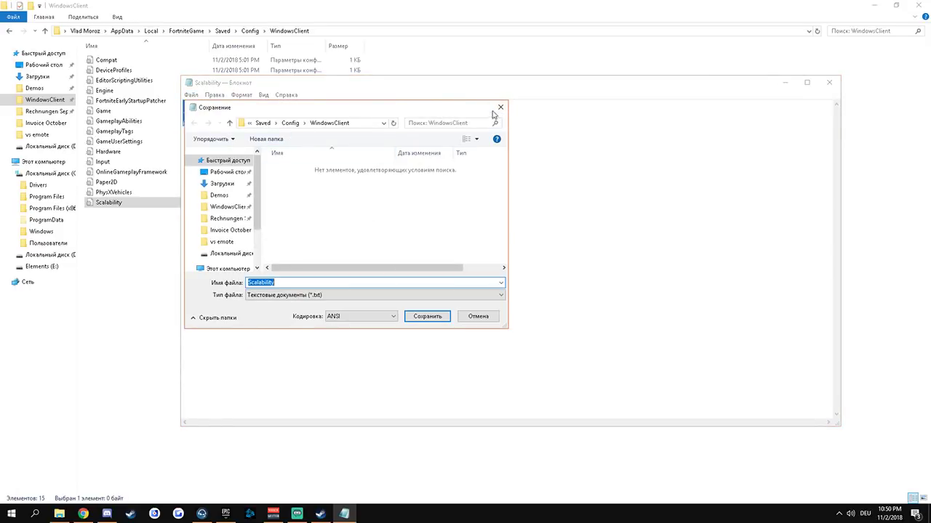
pyautogui.click(498, 109)
pyautogui.moveTo(304, 88); pyautogui.dragTo(321, 104)
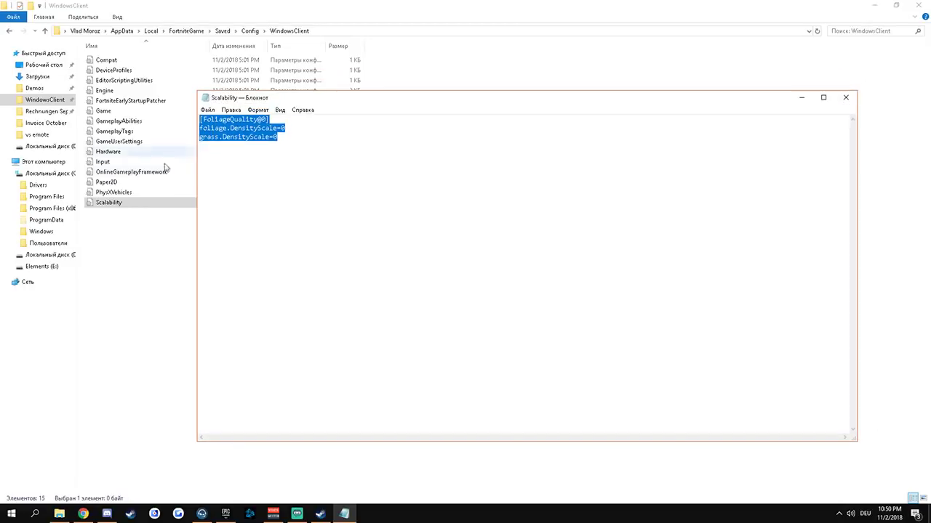
# Step: Remove the read-only attribute from the Scalability file in its properties
pyautogui.rightClick(126, 207)
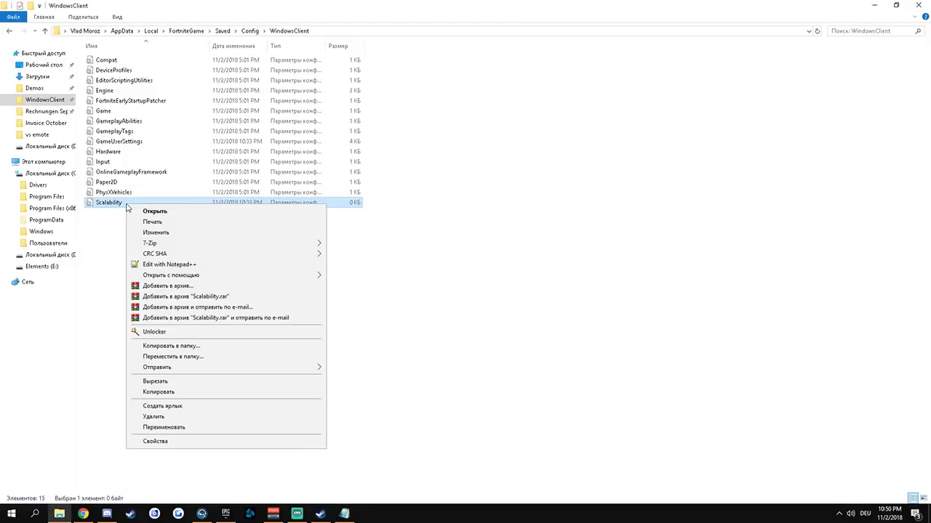
pyautogui.click(174, 442)
pyautogui.click(171, 392)
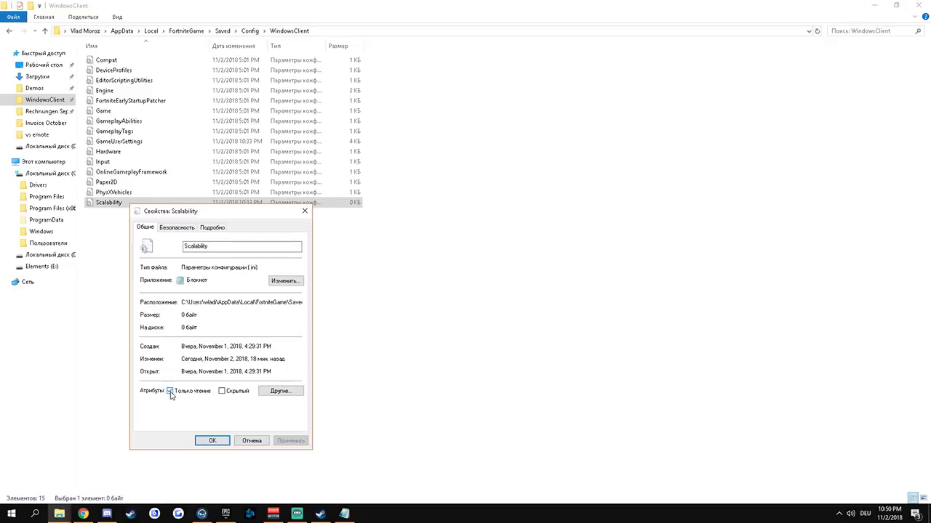
pyautogui.click(212, 441)
# Step: Return to the edited Scalability text in Notepad, save it and close the file
pyautogui.click(344, 514)
pyautogui.click(228, 134)
pyautogui.click(208, 109)
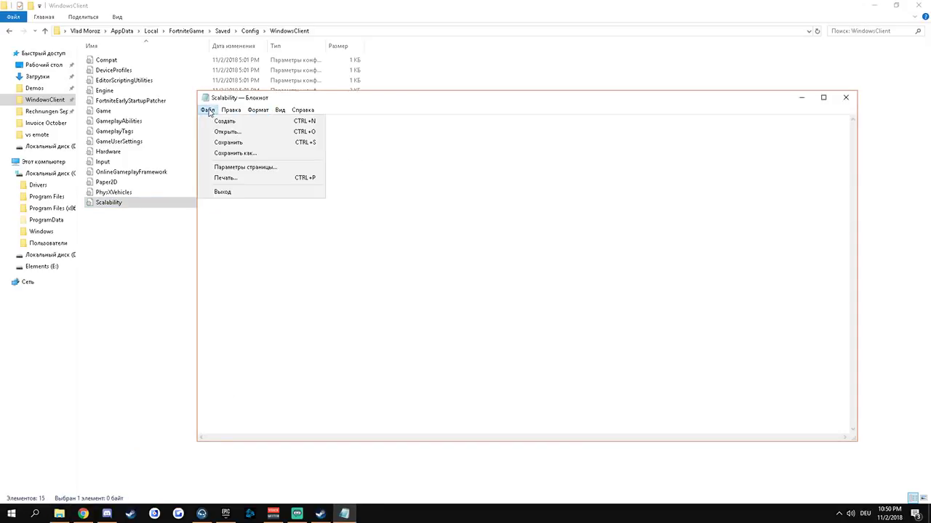
pyautogui.click(232, 142)
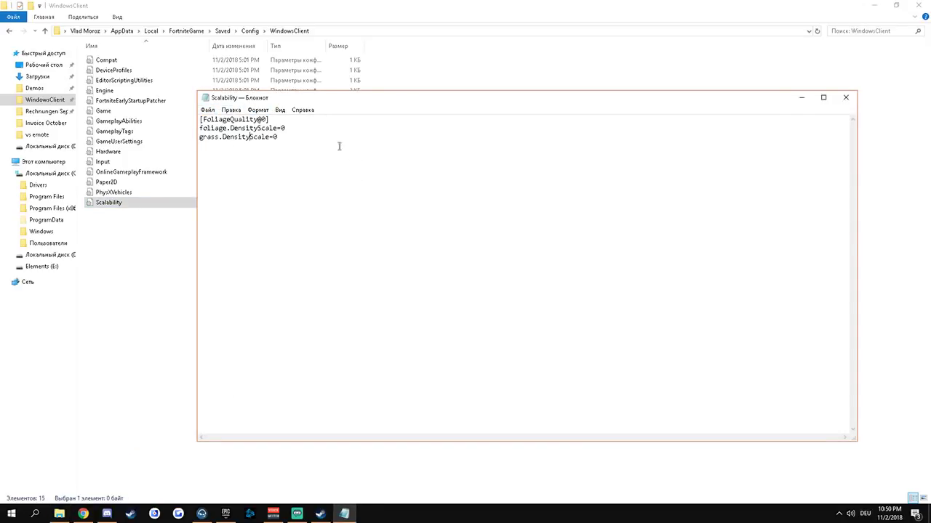
pyautogui.click(845, 96)
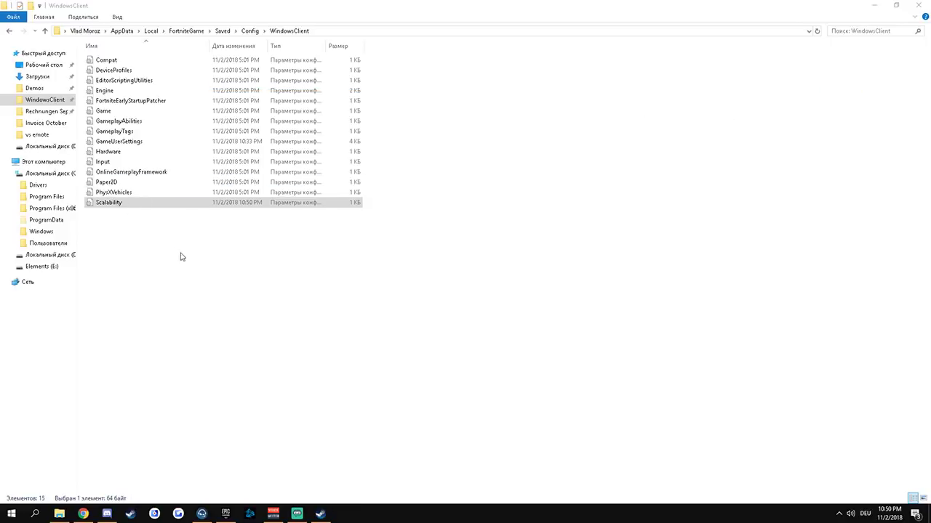
# Step: Check the Scalability file's read-only attribute in its properties and confirm the dialog
pyautogui.rightClick(127, 207)
pyautogui.click(178, 431)
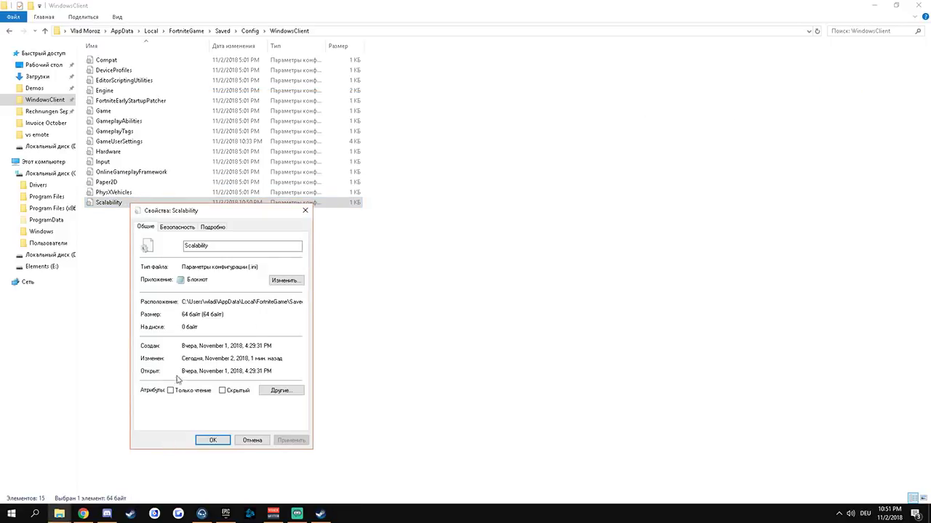
pyautogui.click(212, 440)
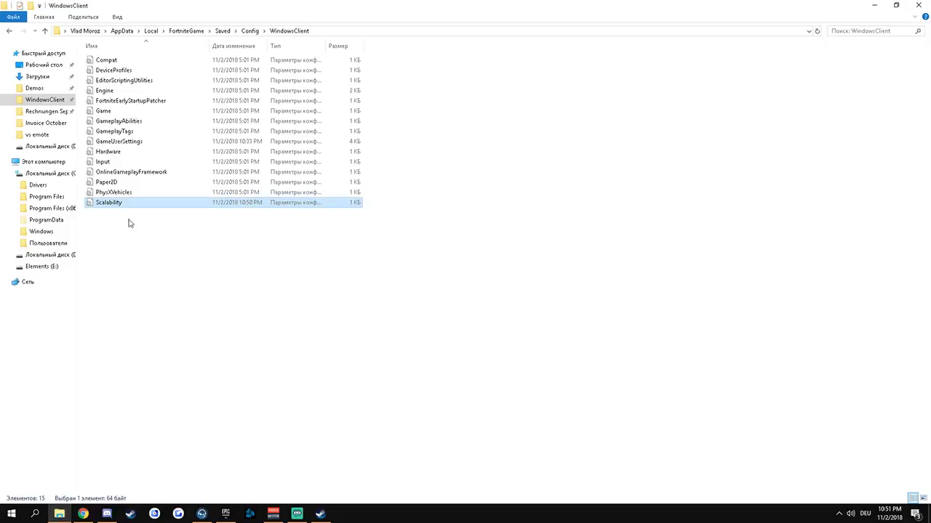
# Step: Remove the read-only attribute from the GameUserSettings file and apply the change
pyautogui.doubleClick(137, 141)
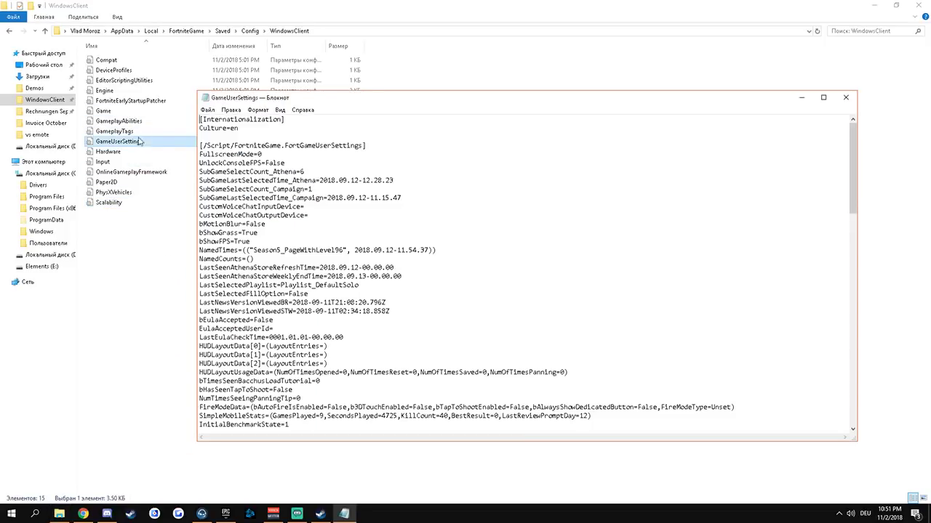
pyautogui.rightClick(114, 141)
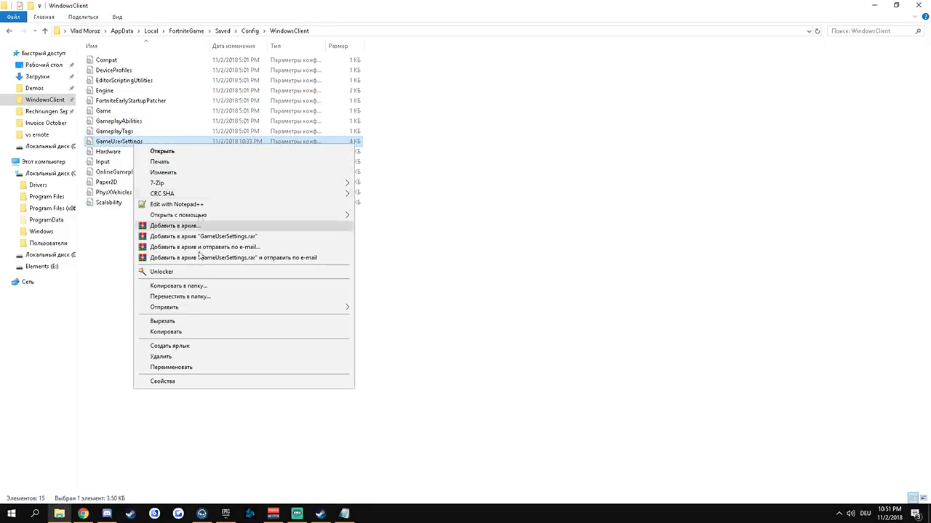
pyautogui.click(174, 383)
pyautogui.click(178, 330)
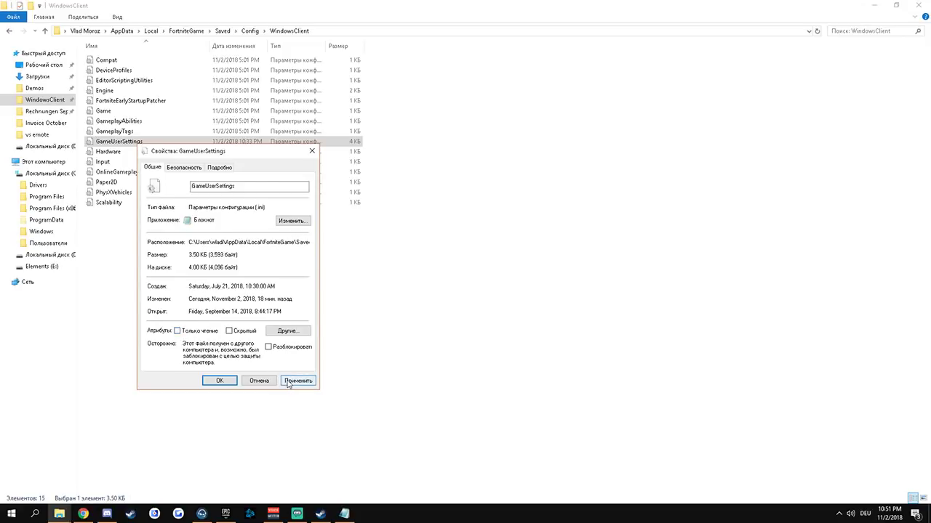
pyautogui.click(285, 382)
pyautogui.click(219, 380)
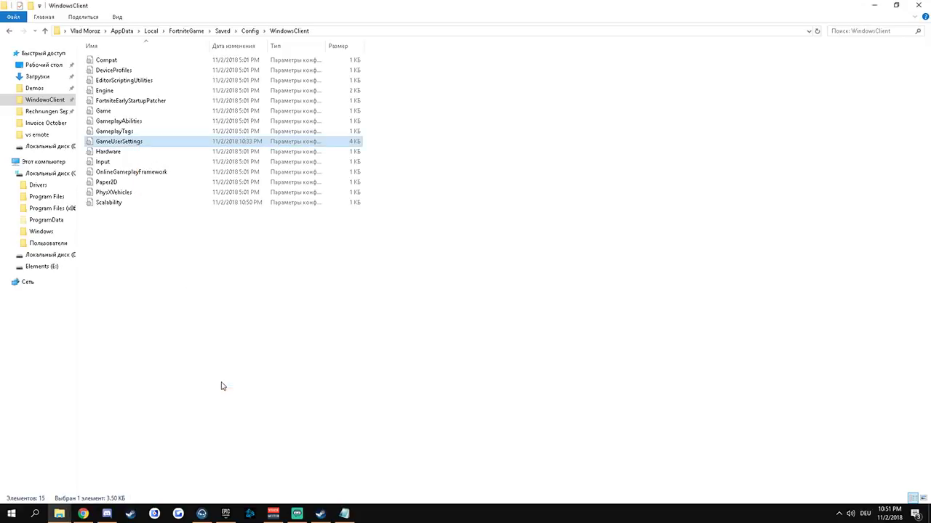
# Step: Open GameUserSettings and examine the sg.FoliageQuality line in the [ScalabilityGroups] section
pyautogui.doubleClick(128, 144)
pyautogui.scroll(-10, 287, 315)
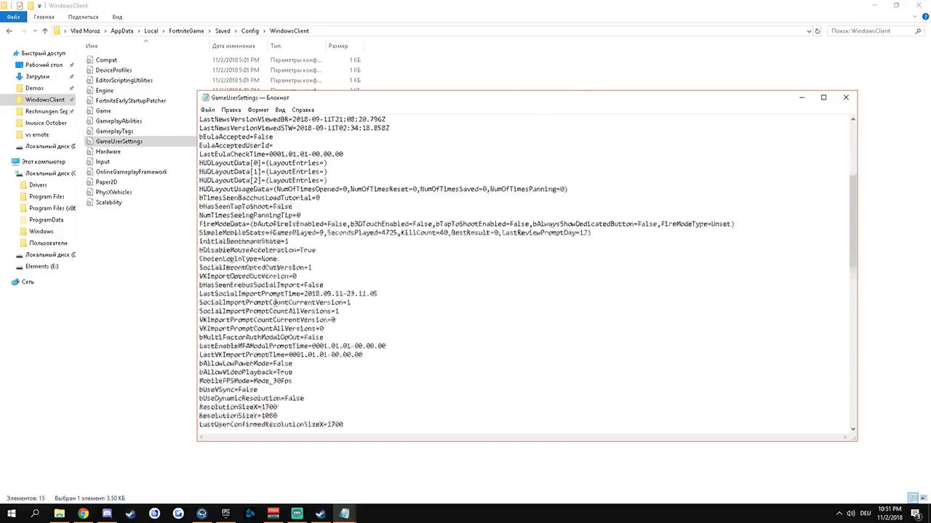
pyautogui.scroll(-8, 287, 315)
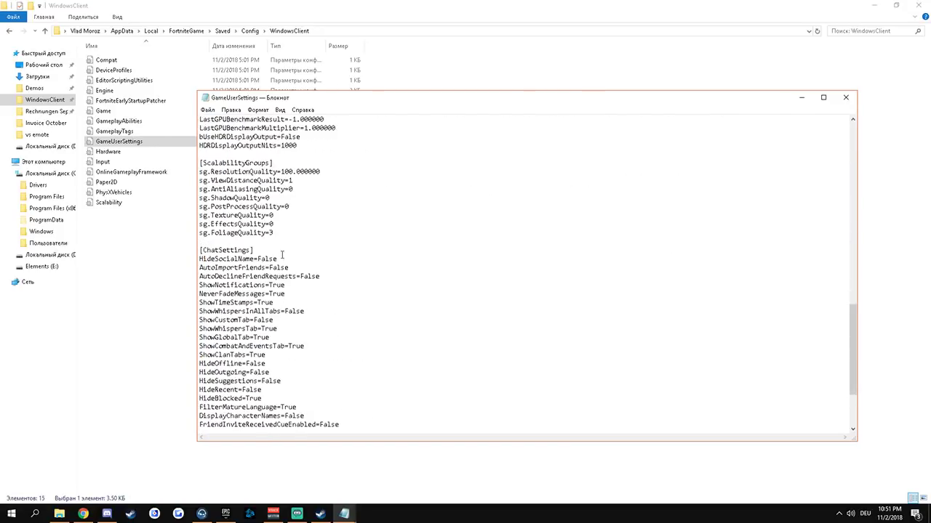
pyautogui.moveTo(200, 163); pyautogui.dragTo(290, 162)
pyautogui.click(284, 222)
pyautogui.moveTo(225, 233); pyautogui.dragTo(281, 234)
pyautogui.click(287, 233)
# Step: Save the GameUserSettings file and close it
pyautogui.click(207, 109)
pyautogui.click(228, 141)
pyautogui.click(844, 100)
# Step: Set the GameUserSettings file to read-only in its properties, apply the change and confirm the dialog
pyautogui.rightClick(137, 142)
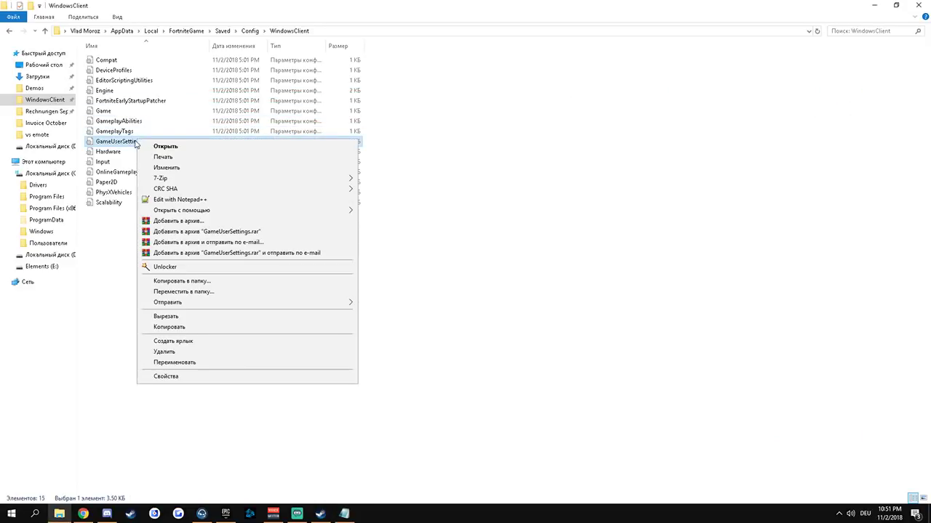
pyautogui.rightClick(116, 144)
pyautogui.click(141, 380)
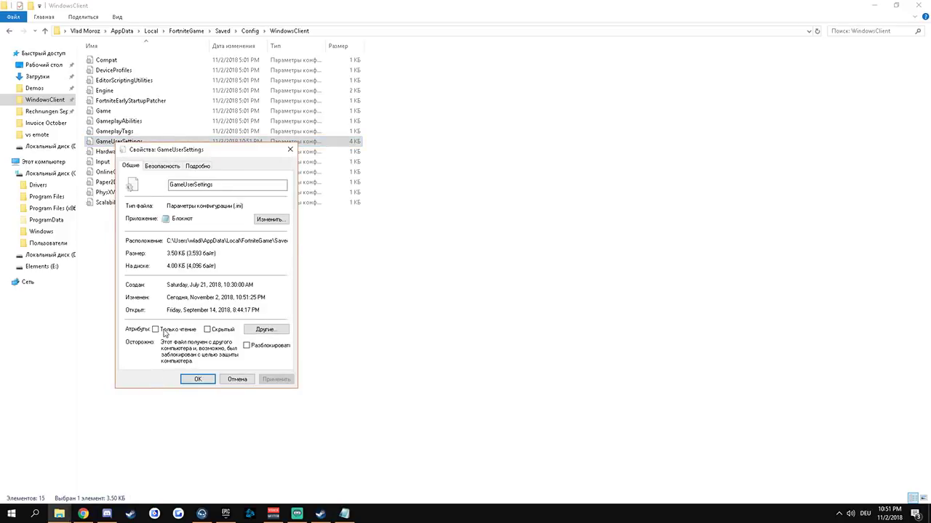
pyautogui.click(276, 380)
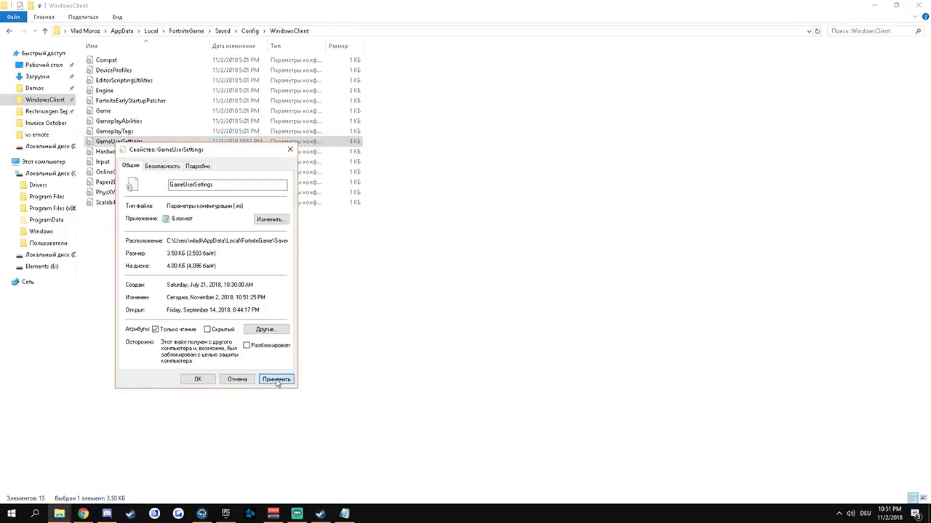
pyautogui.click(198, 380)
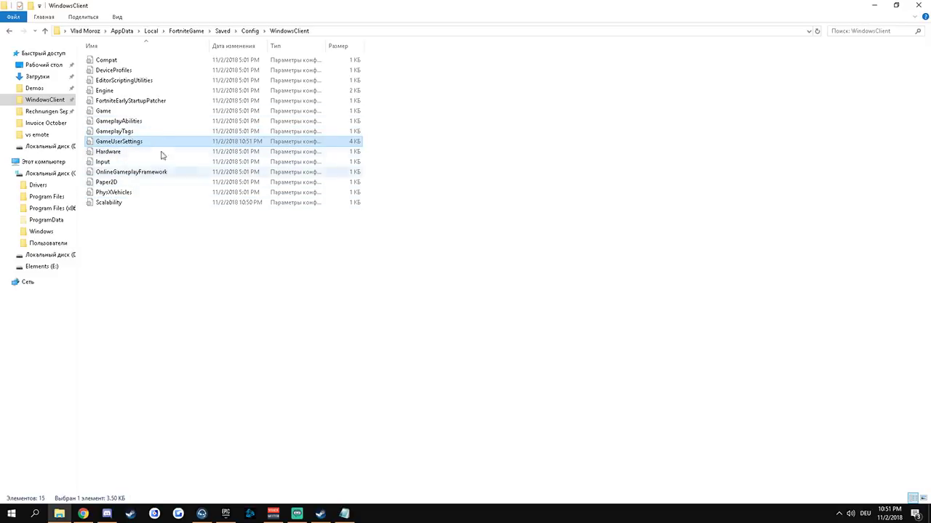
# Step: Close the WindowsClient folder and the open GameUserSettings file, and switch to the Epic Games Launcher
pyautogui.click(925, 6)
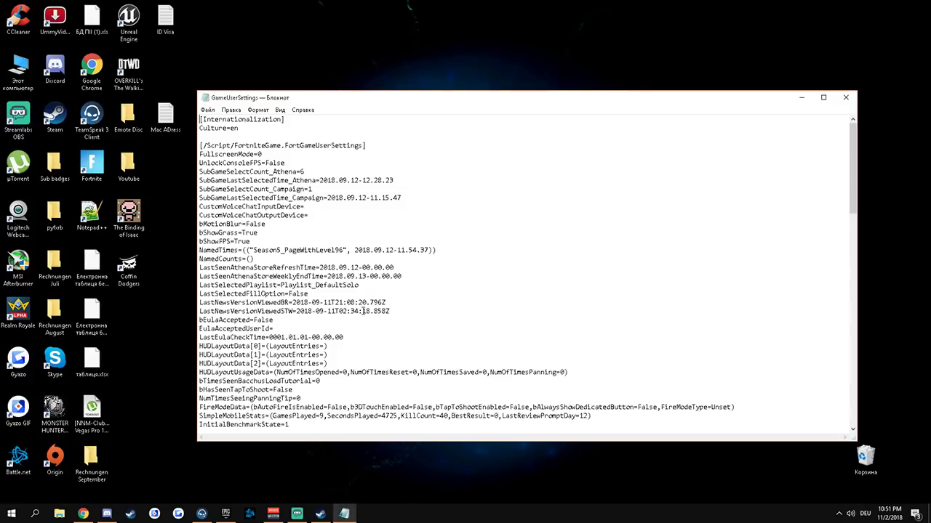
pyautogui.click(847, 95)
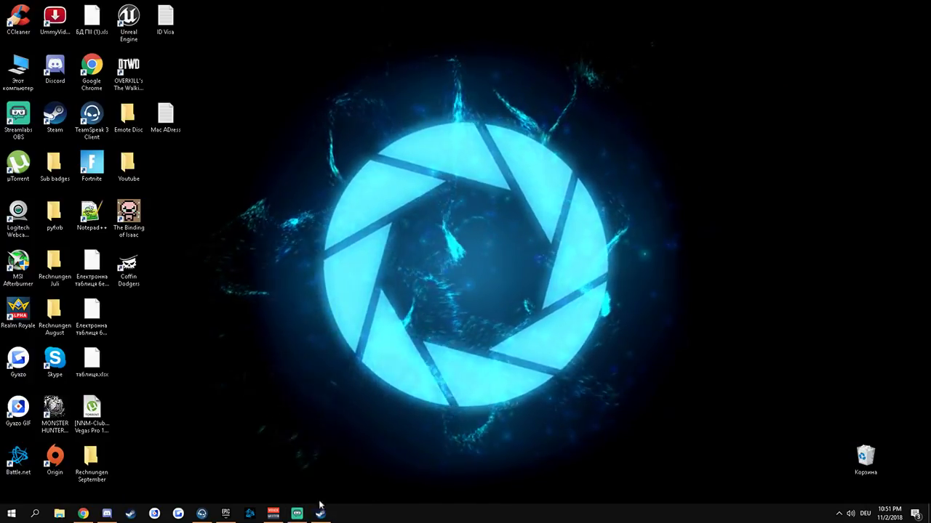
pyautogui.click(225, 513)
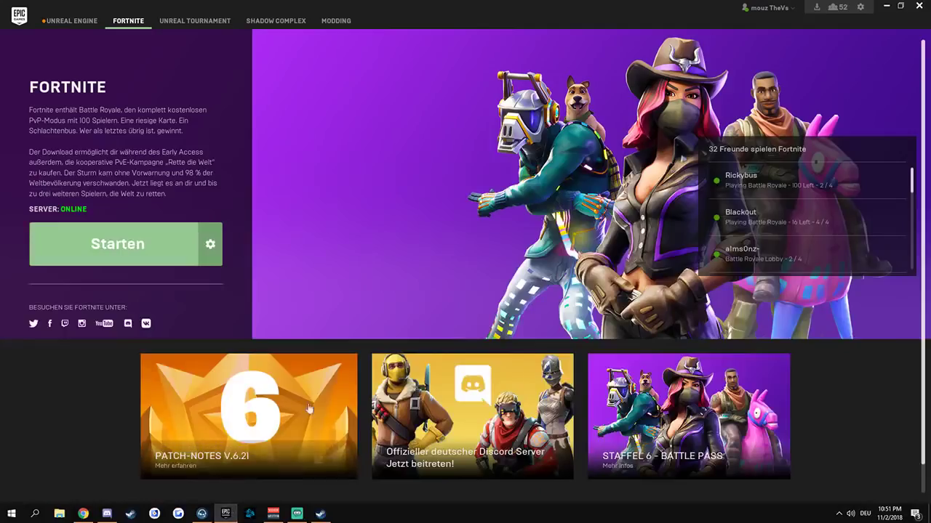
pyautogui.click(209, 245)
pyautogui.click(136, 336)
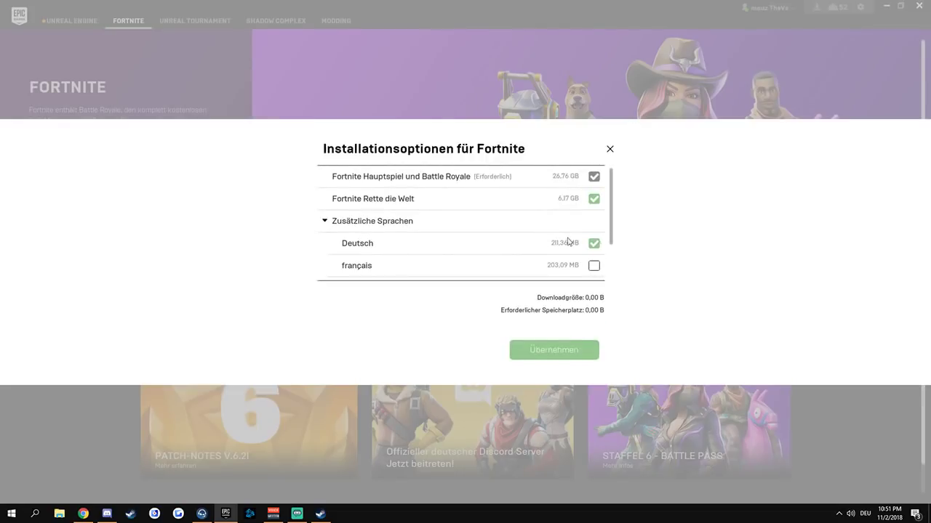
pyautogui.click(551, 351)
# Step: Open the launcher settings and examine the full text of Fortnite's additional command-line parameters
pyautogui.click(209, 245)
pyautogui.click(146, 322)
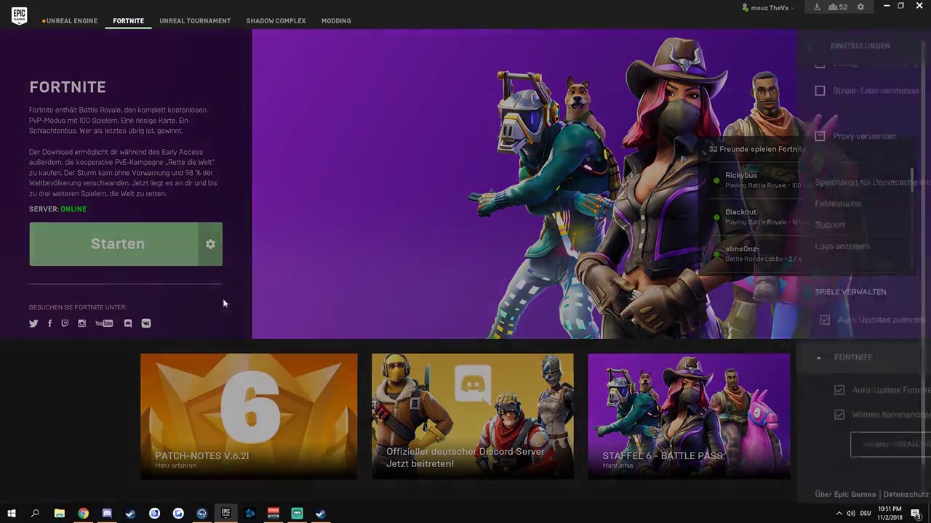
pyautogui.click(829, 422)
pyautogui.hotkey('ctrl', 'v')
pyautogui.hotkey('ctrl', 'a')
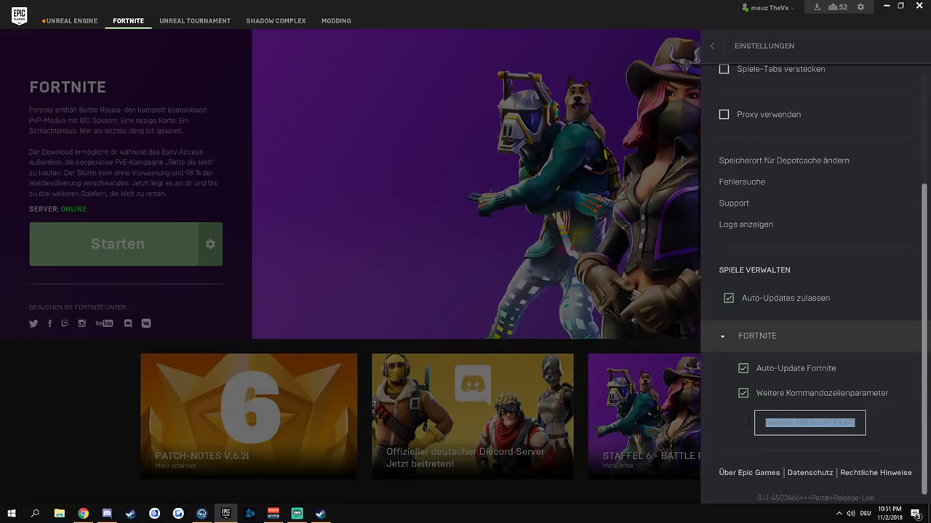
pyautogui.click(850, 425)
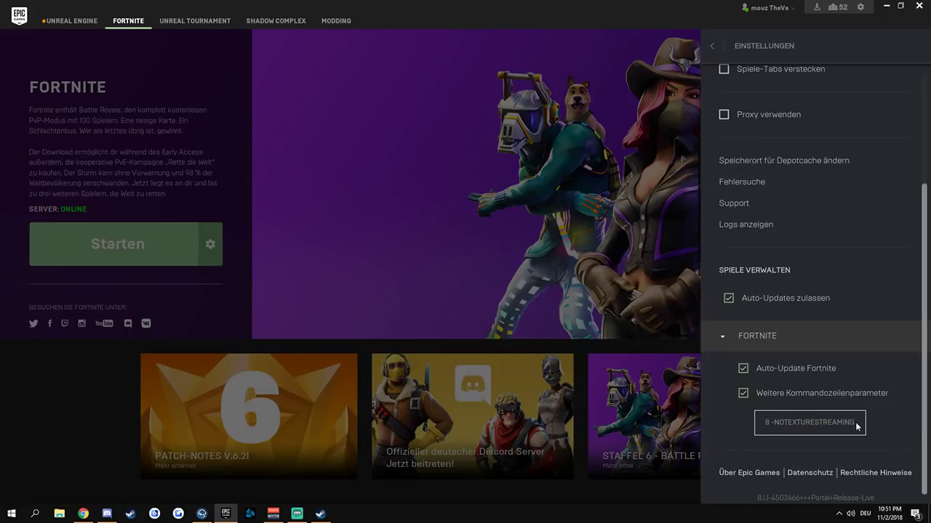
pyautogui.moveTo(770, 423); pyautogui.dragTo(871, 421)
# Step: Close the launcher settings and start Fortnite
pyautogui.click(584, 273)
pyautogui.click(605, 272)
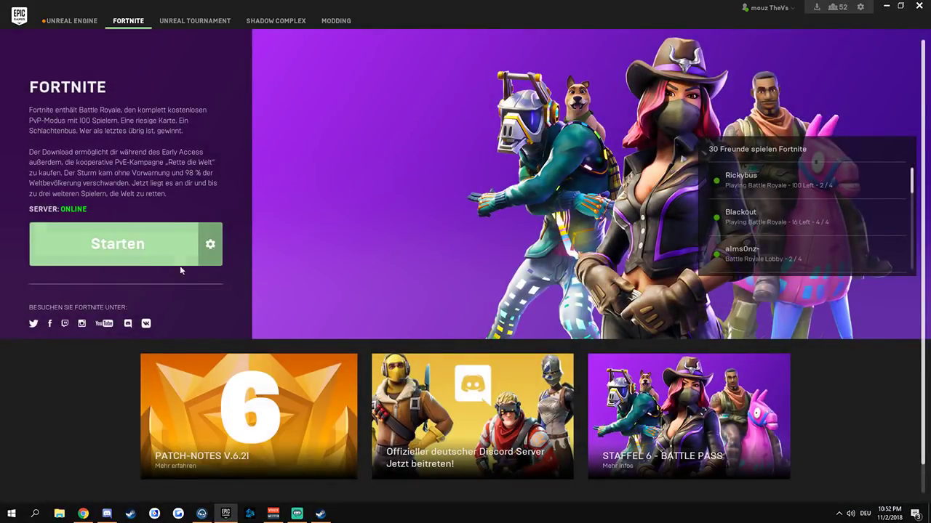
pyautogui.click(142, 250)
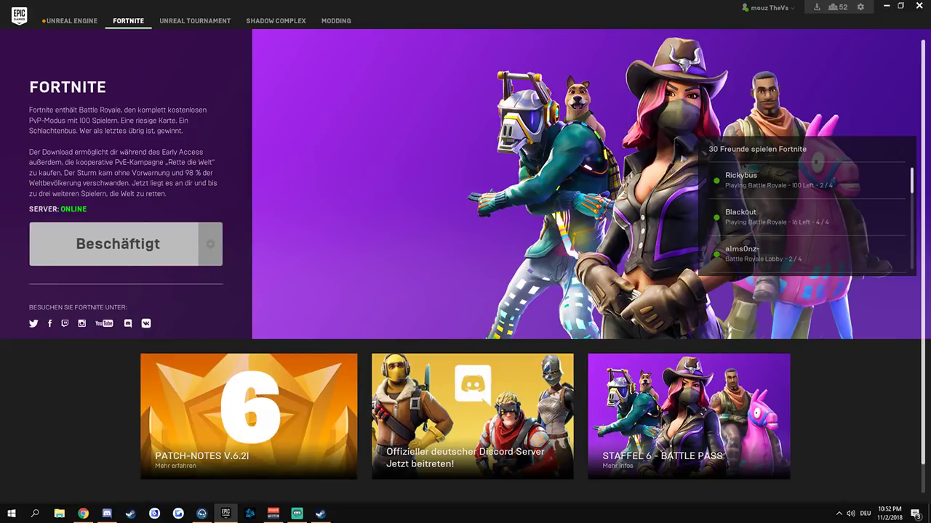